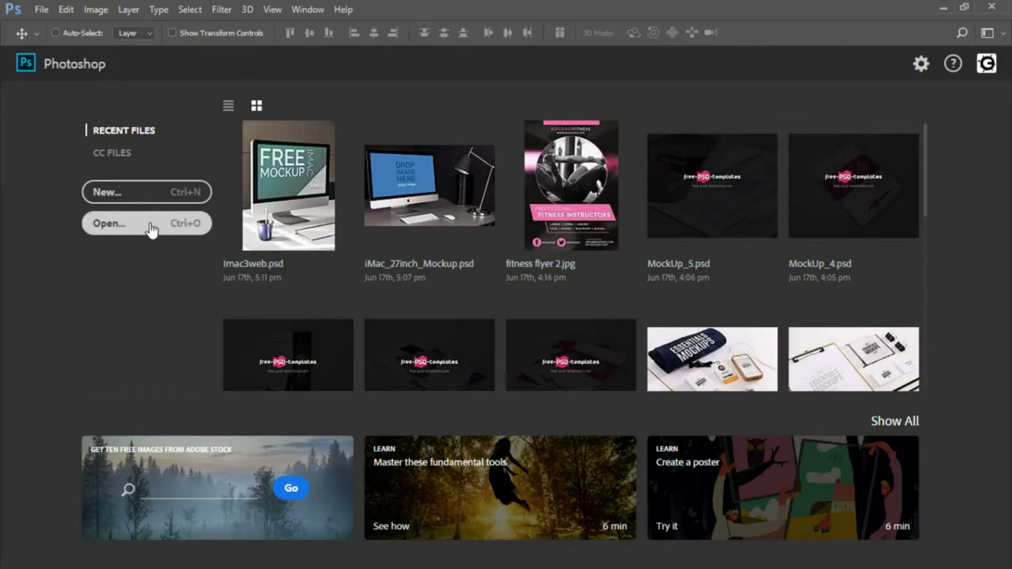
Step: Create a 576 x 800 pixel document named "New Template" at 72 ppi with white background contents
left_click(137, 191)
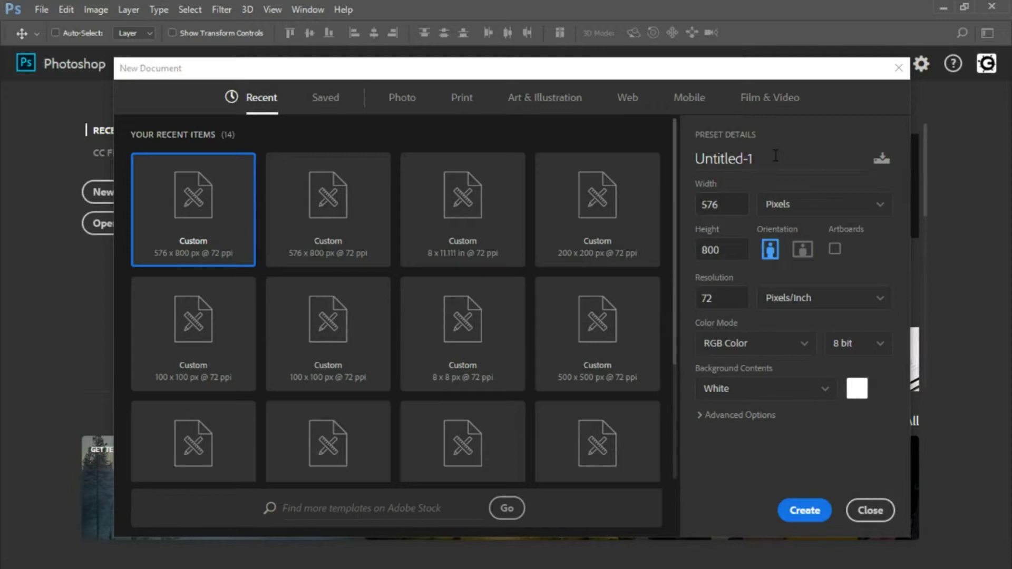
double_click(776, 157)
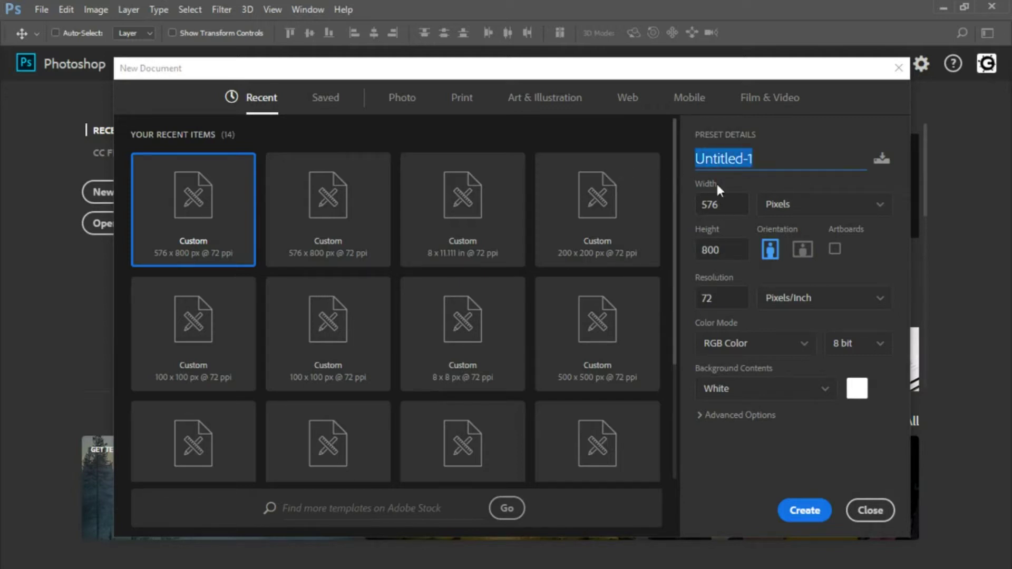
type("New")
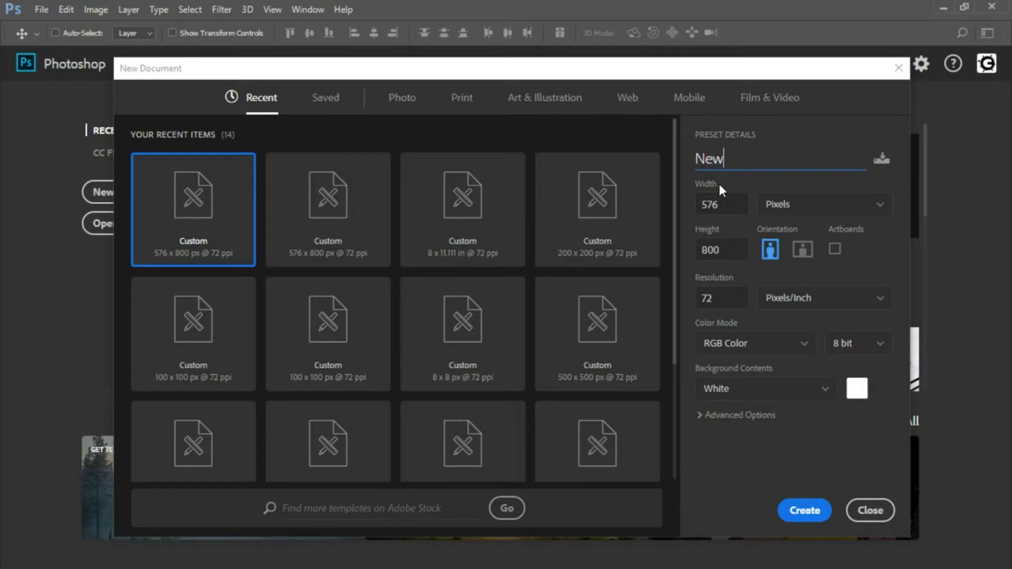
type(" Template")
left_click(826, 393)
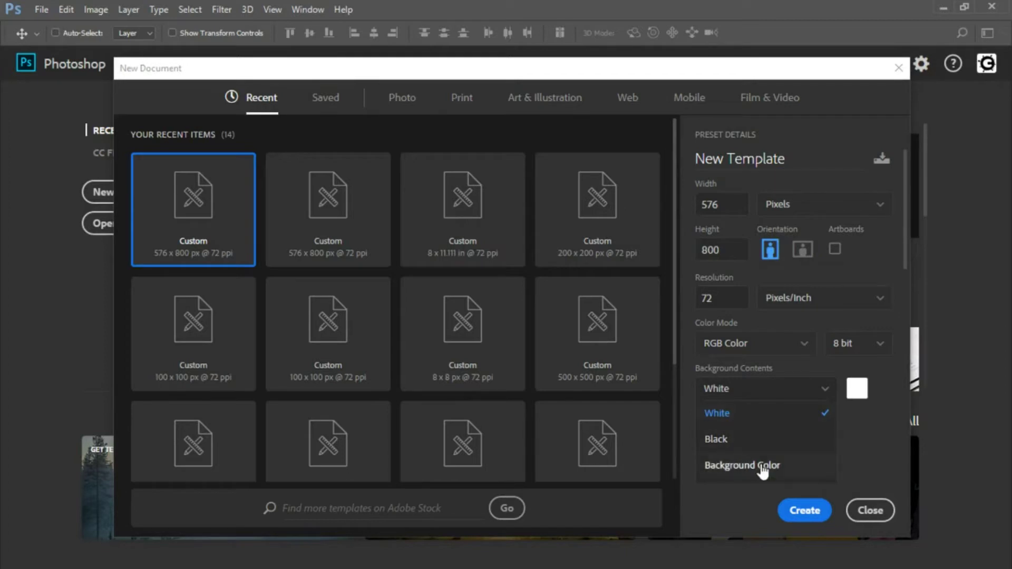
scroll(775, 464, "down", 2)
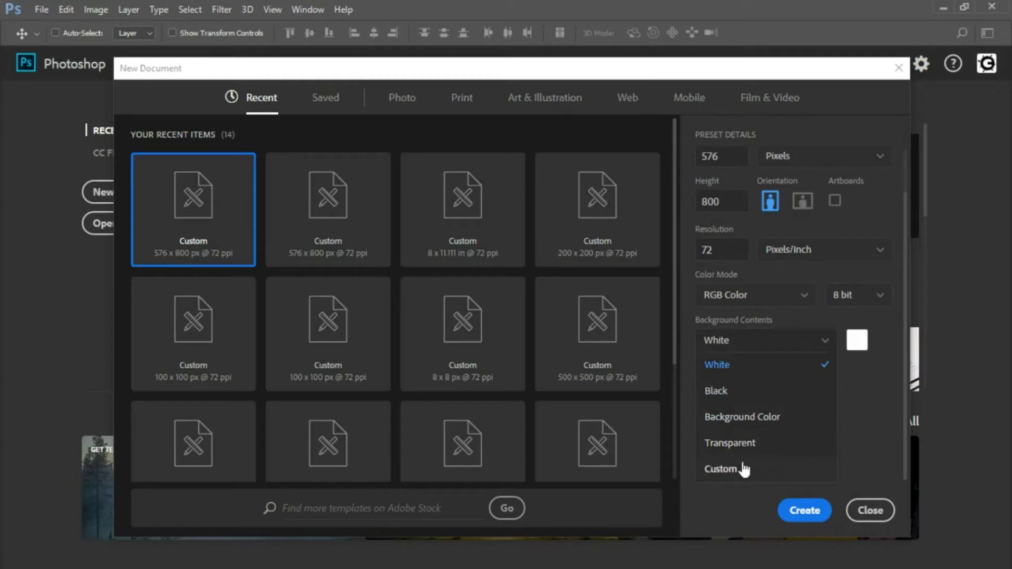
left_click(735, 370)
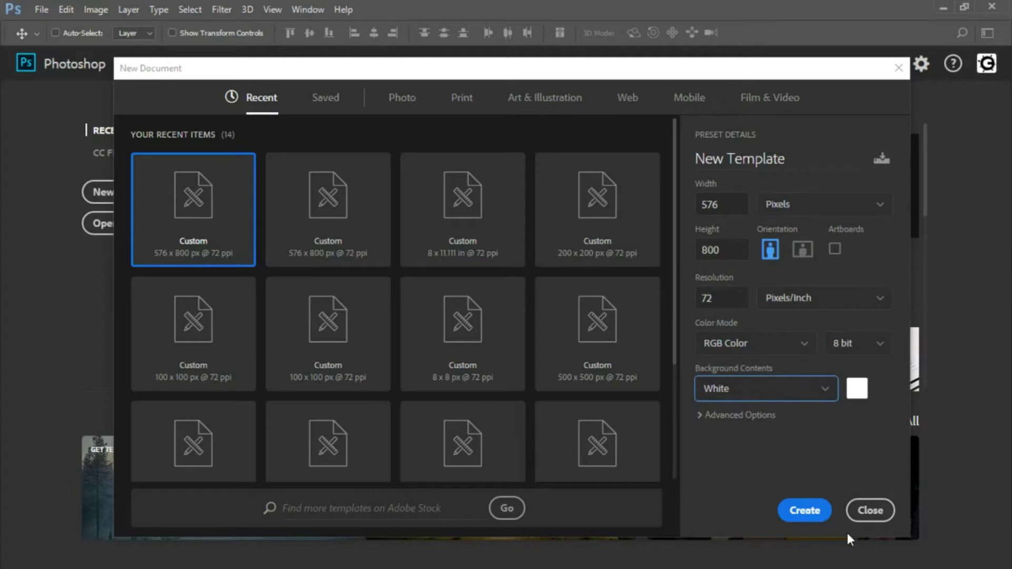
left_click(796, 518)
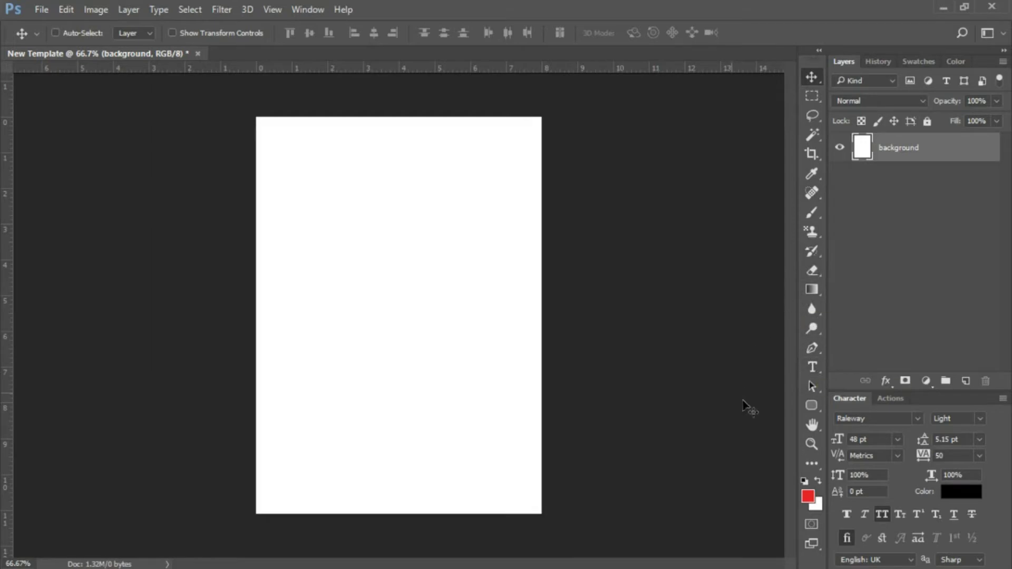
Step: Add the text "PHOTOSHOP FUN" and position it centred across the width of the page
left_click(811, 368)
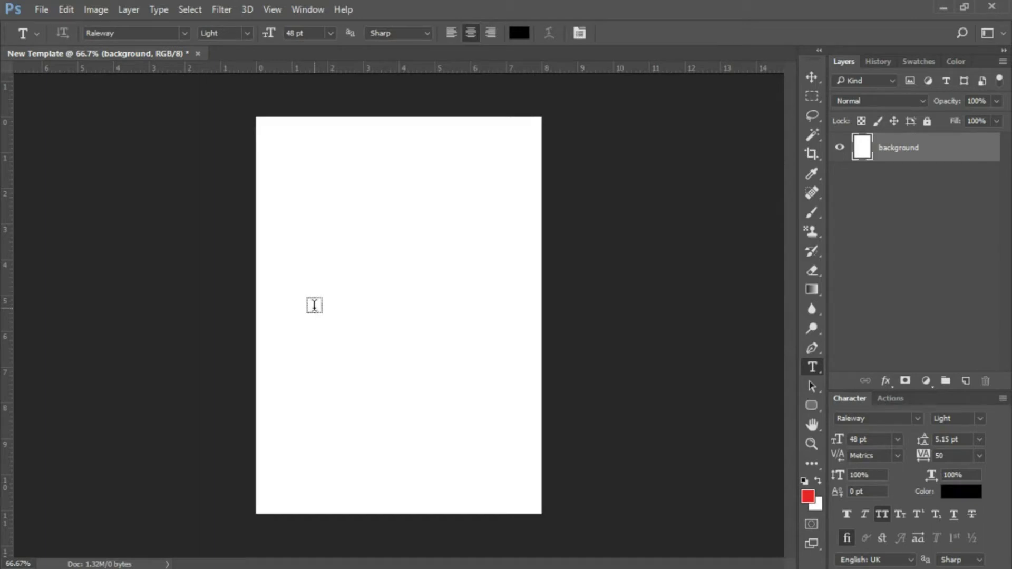
left_click(314, 305)
type("PHOTOSHOP")
type(" FUN")
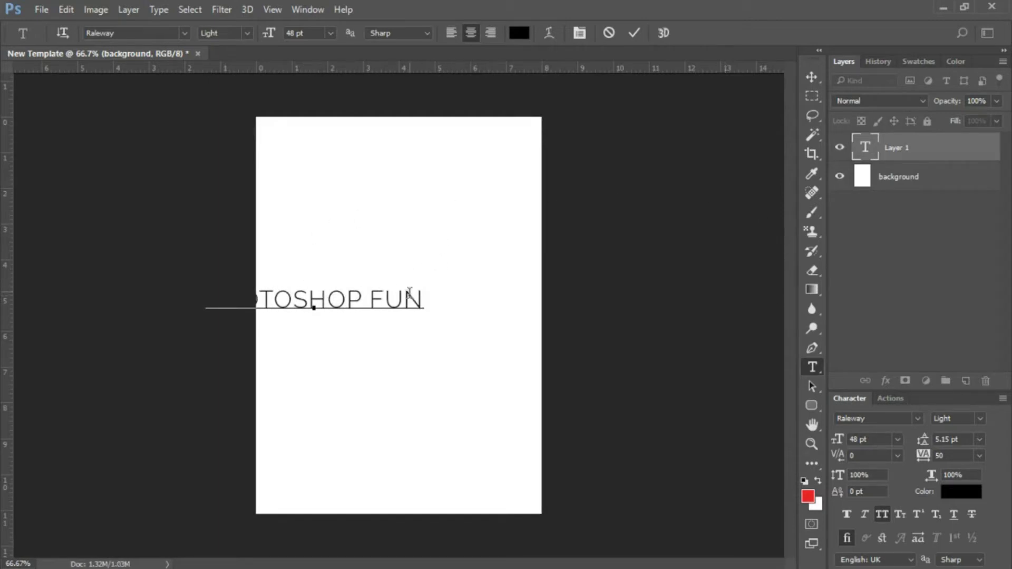
left_click(634, 34)
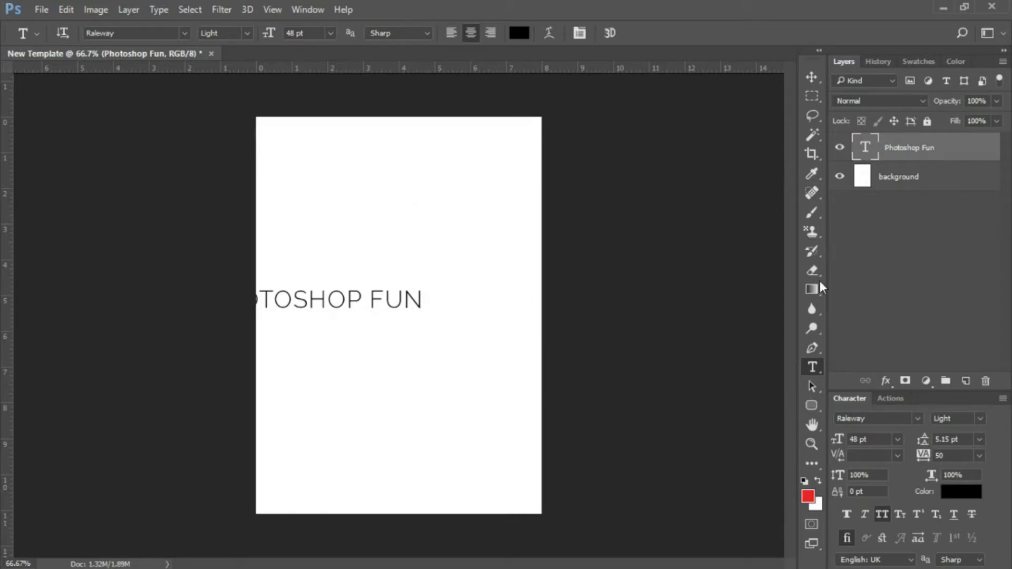
left_click(813, 79)
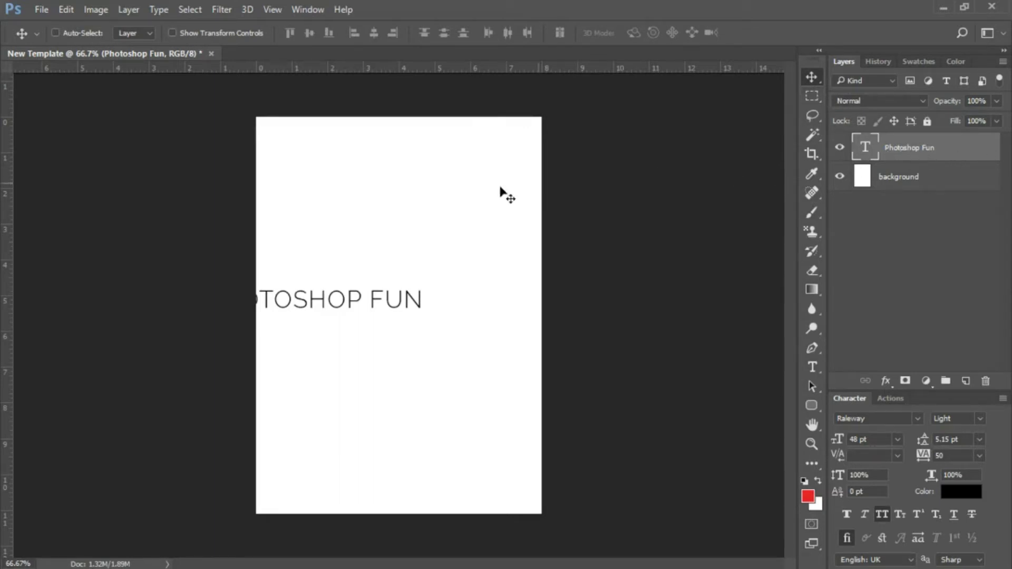
left_click_drag(350, 311, 430, 305)
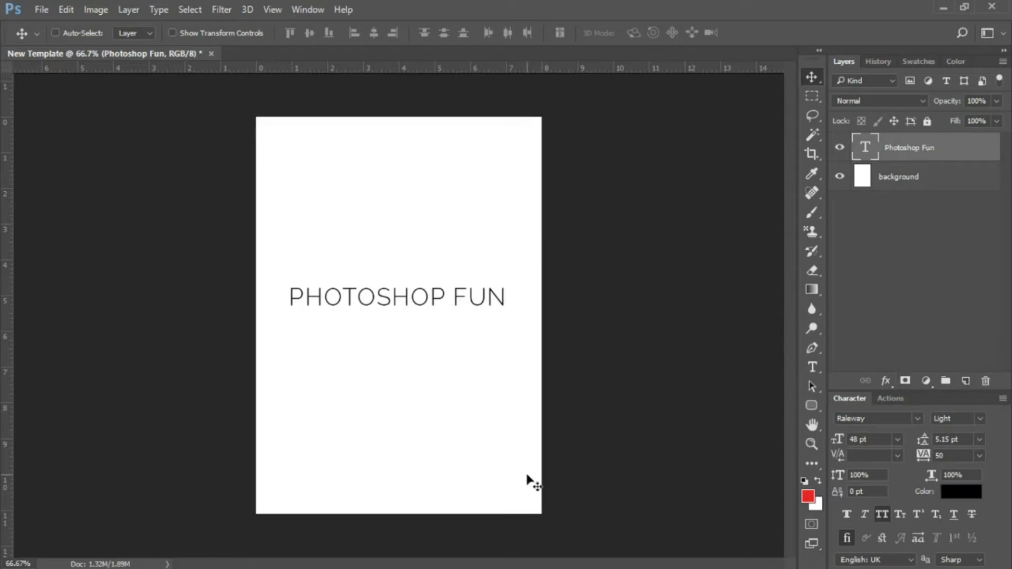
Step: Add a new layer between the text and background layers and name it "red box"
left_click(968, 385)
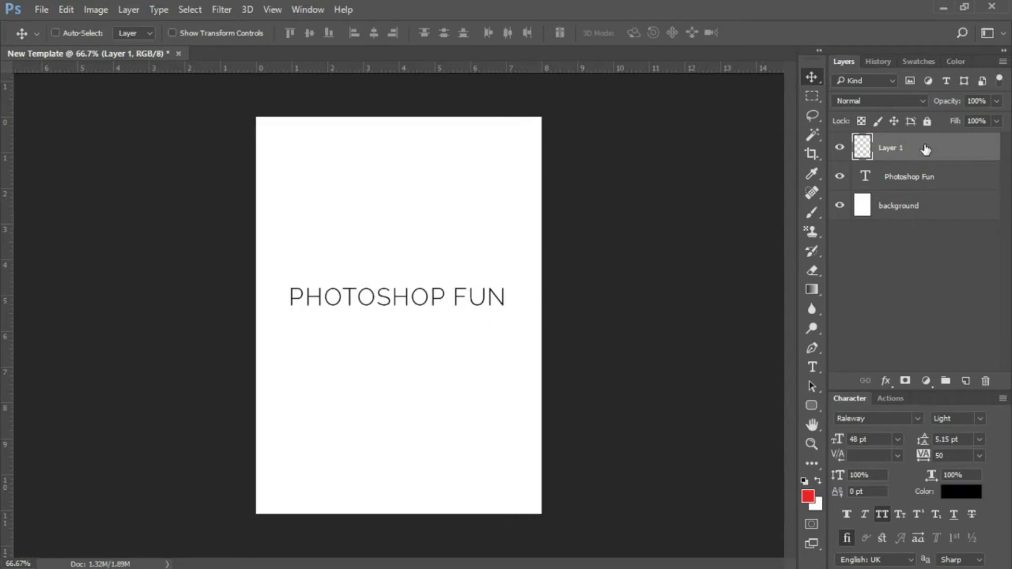
left_click_drag(926, 149, 931, 189)
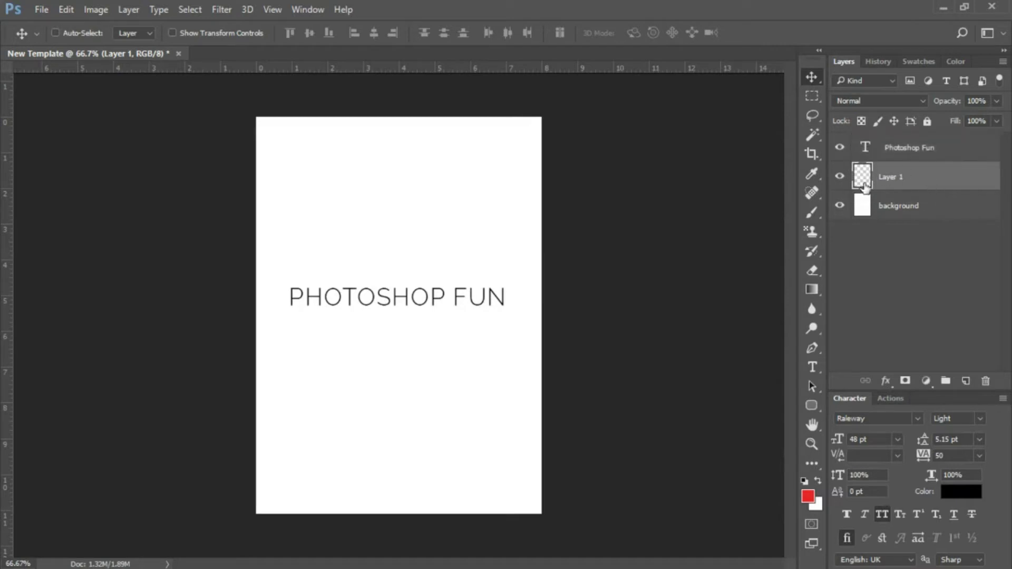
double_click(891, 178)
type("red box")
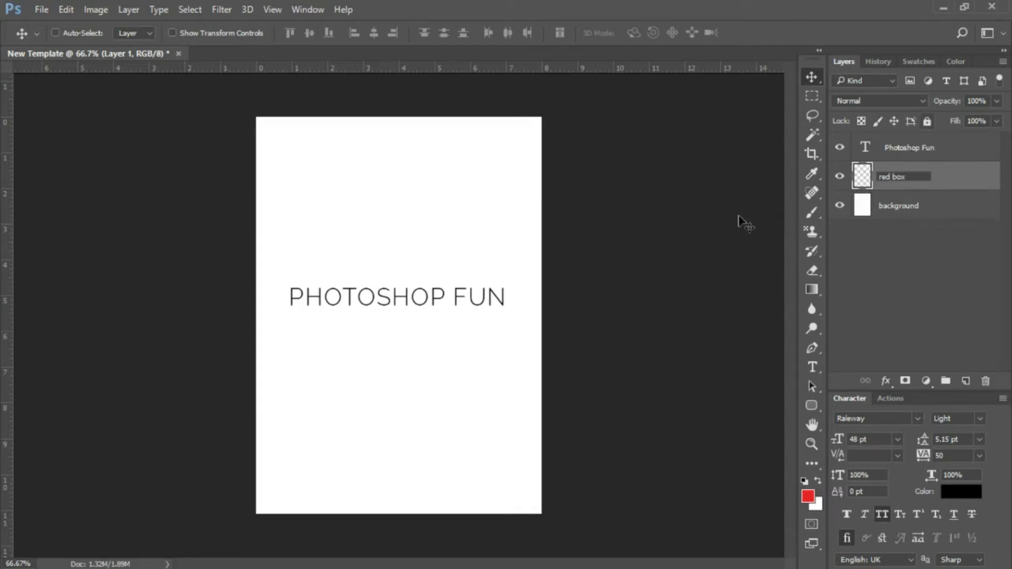
key("Return")
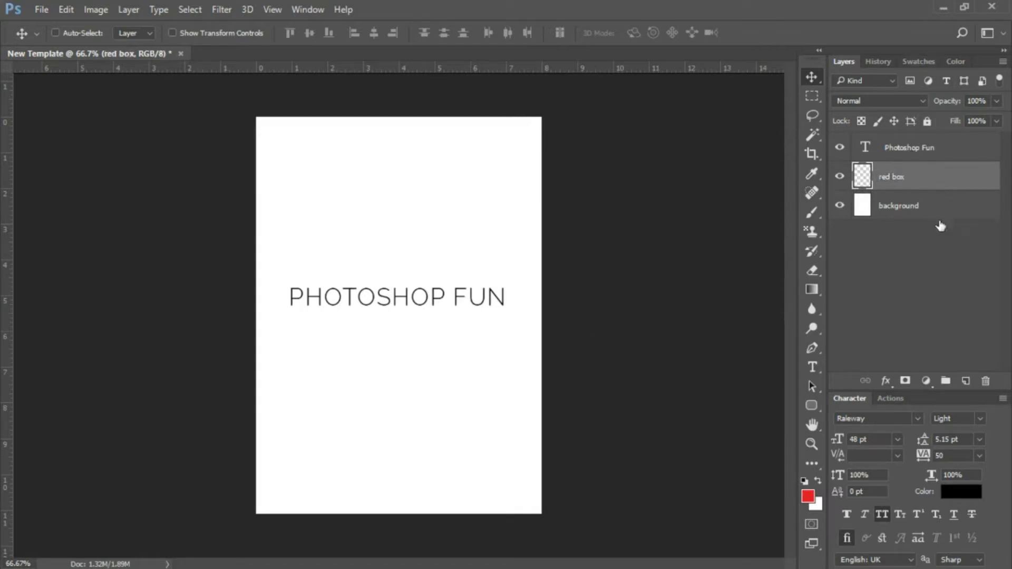
Step: Marquee a square area over the middle of the text and set the foreground colour to red (RGB 251, 12, 12)
left_click(812, 97)
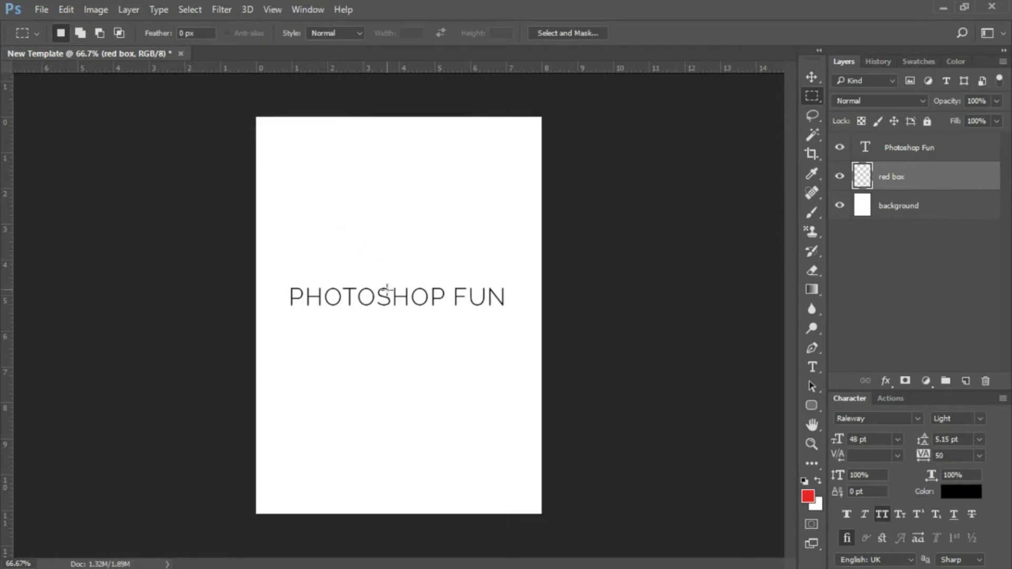
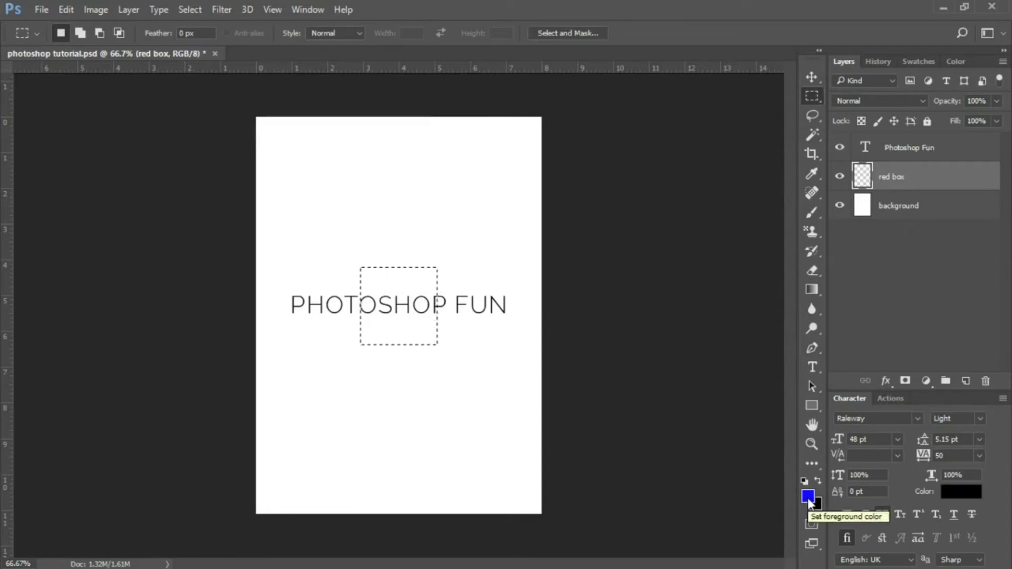
left_click(808, 499)
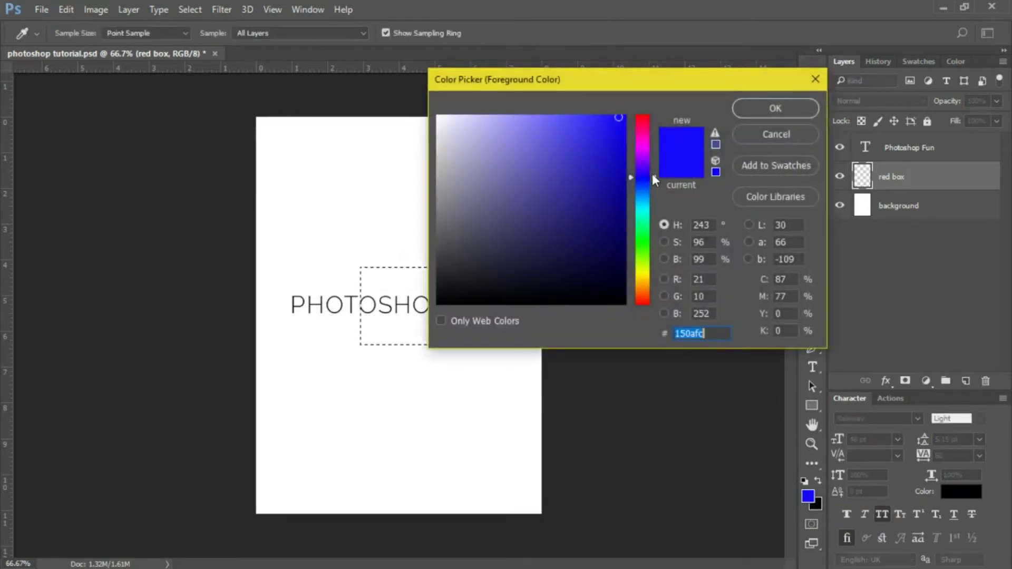
left_click_drag(656, 181, 657, 119)
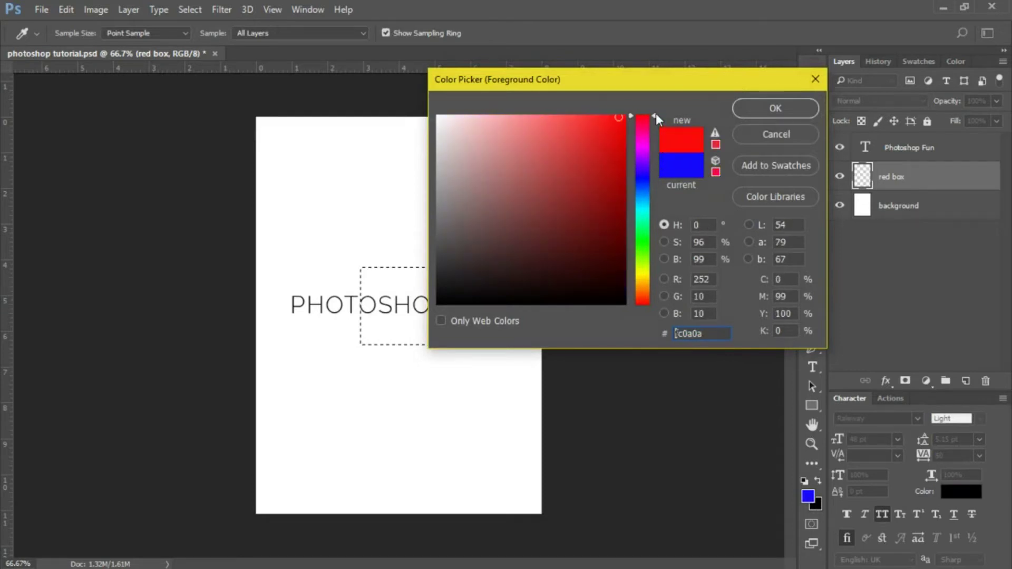
left_click(617, 118)
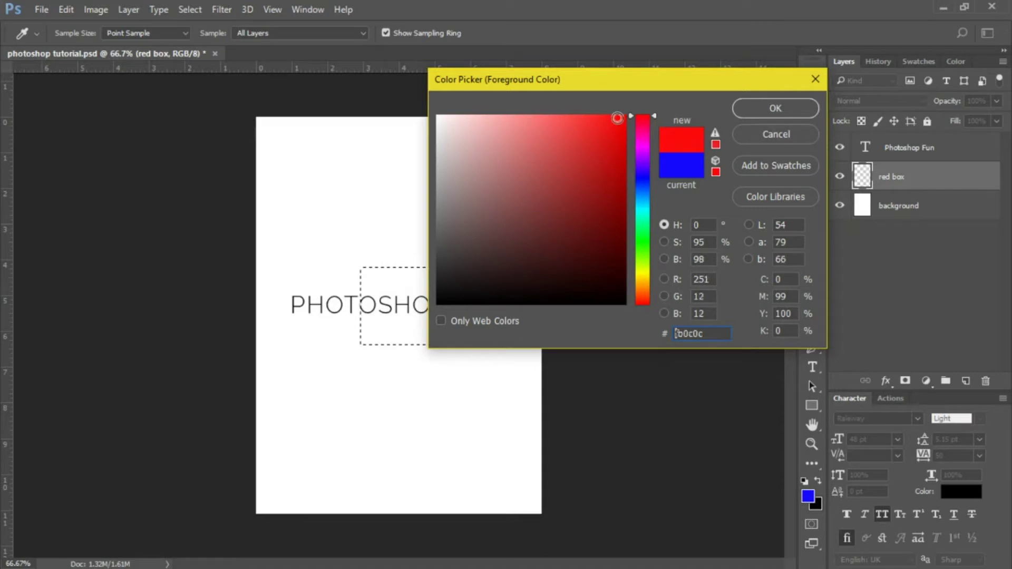
left_click(753, 115)
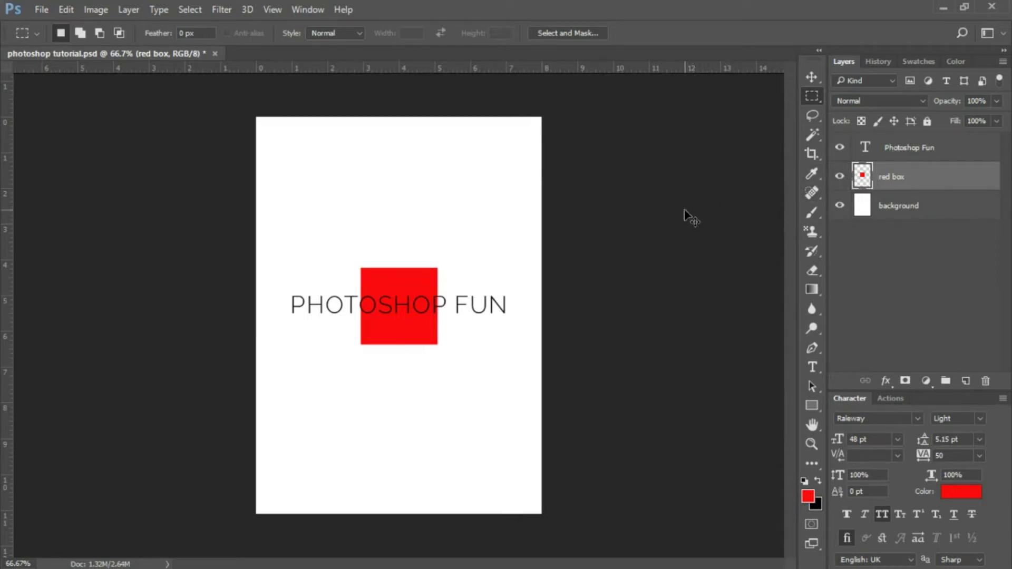
Step: Stretch the red square horizontally on both sides to about 311% width so it spans the whole text
key("ctrl+t")
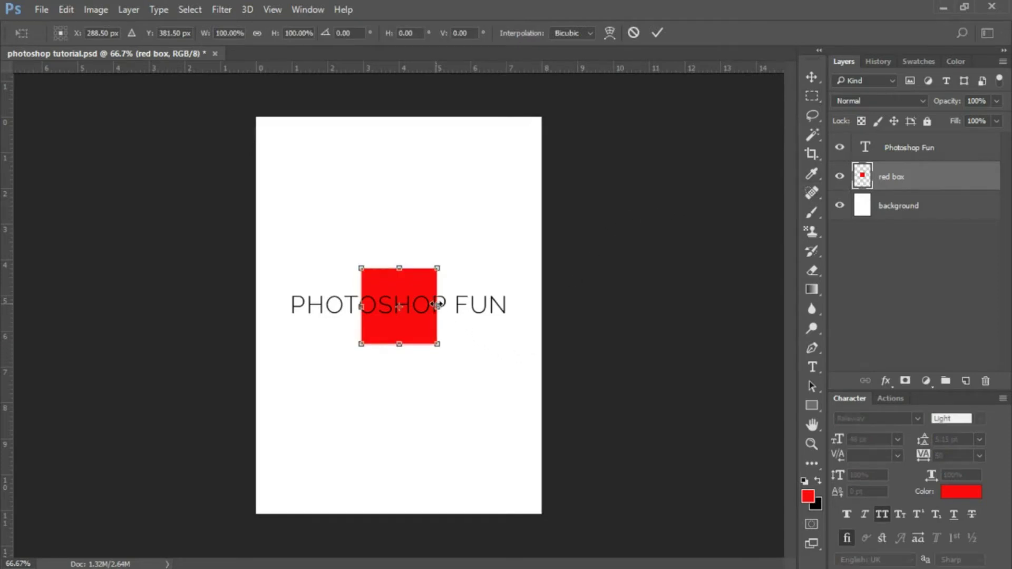
left_click_drag(437, 305, 515, 306)
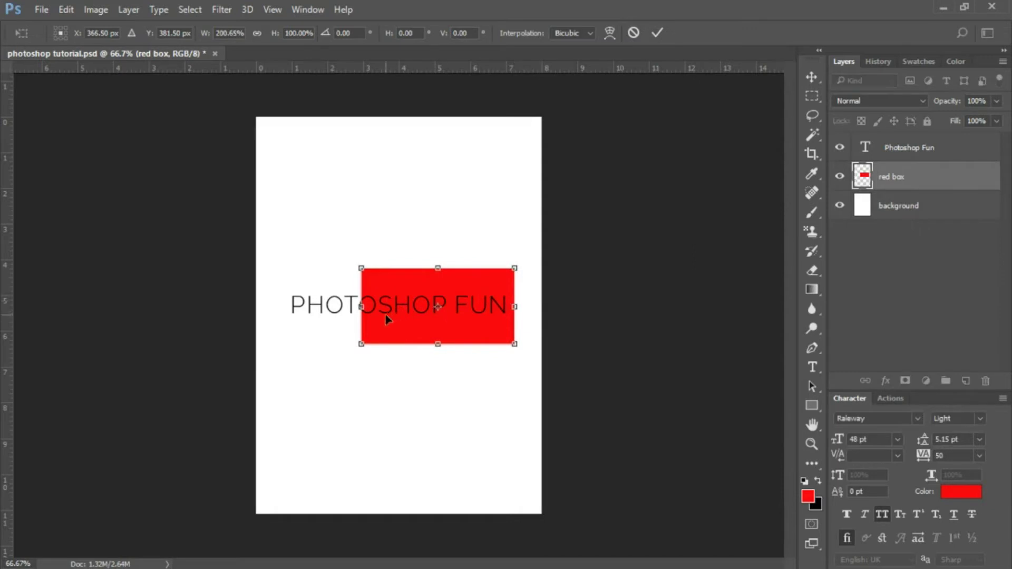
left_click_drag(361, 307, 278, 312)
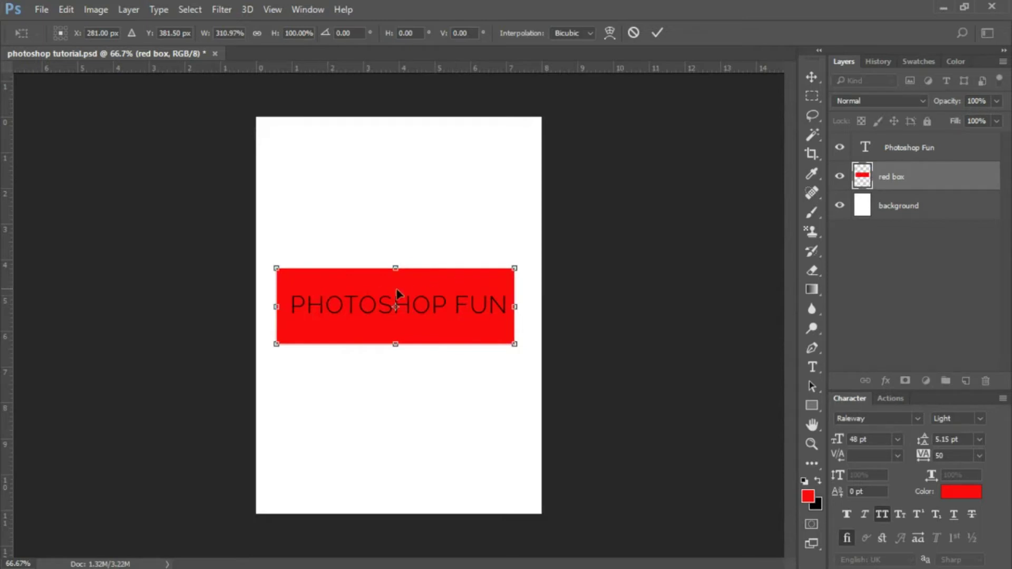
left_click(662, 38)
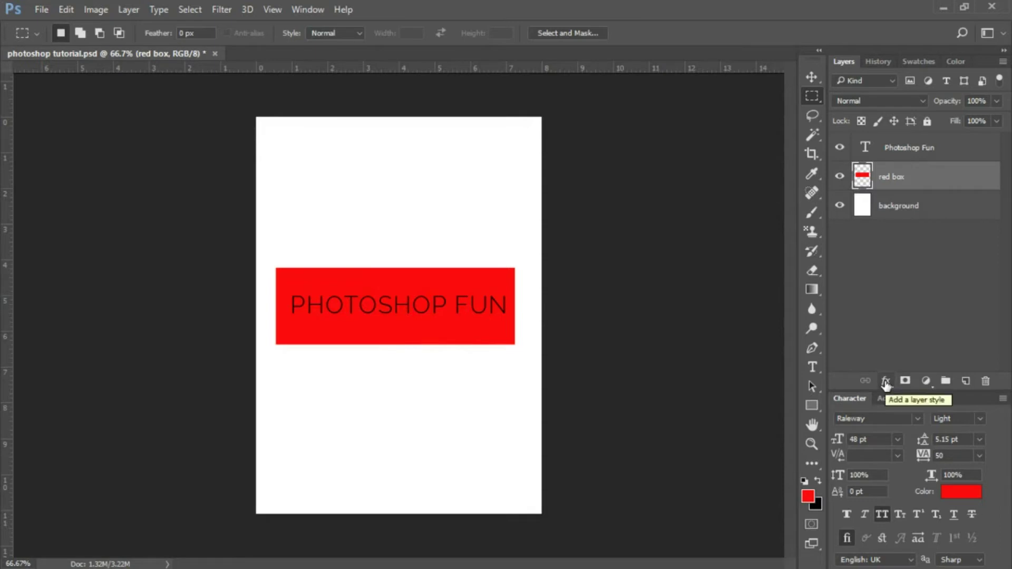
Step: Add a drop shadow to the red box with 100% opacity and a distance of 5 px
left_click(886, 382)
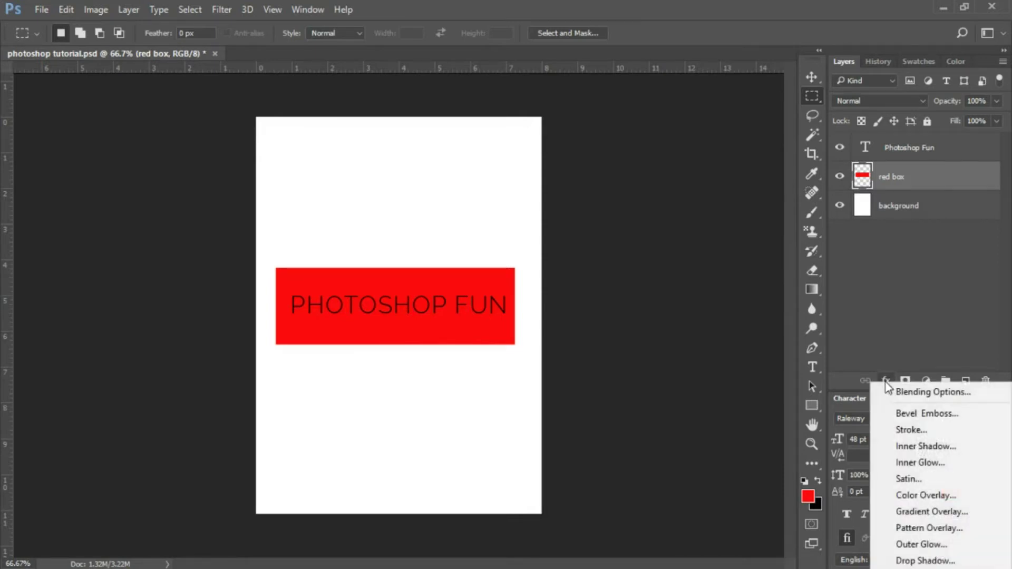
left_click(926, 561)
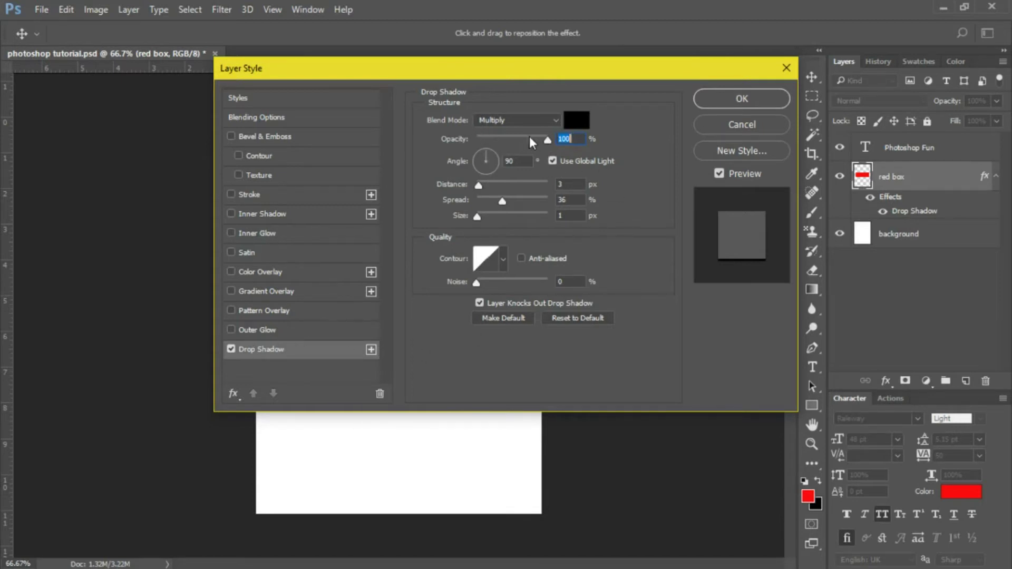
left_click_drag(514, 79, 840, 151)
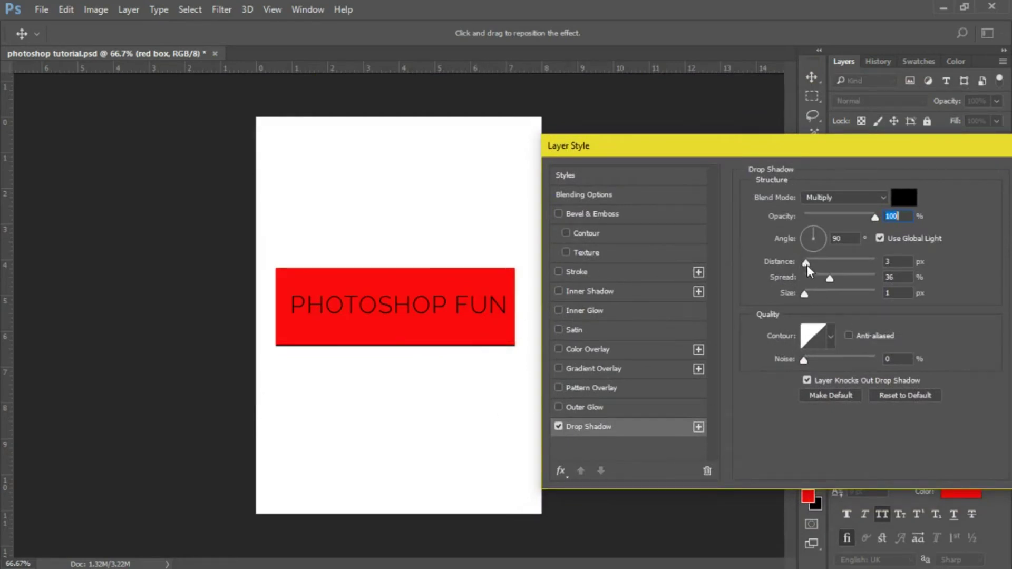
left_click_drag(808, 265, 863, 270)
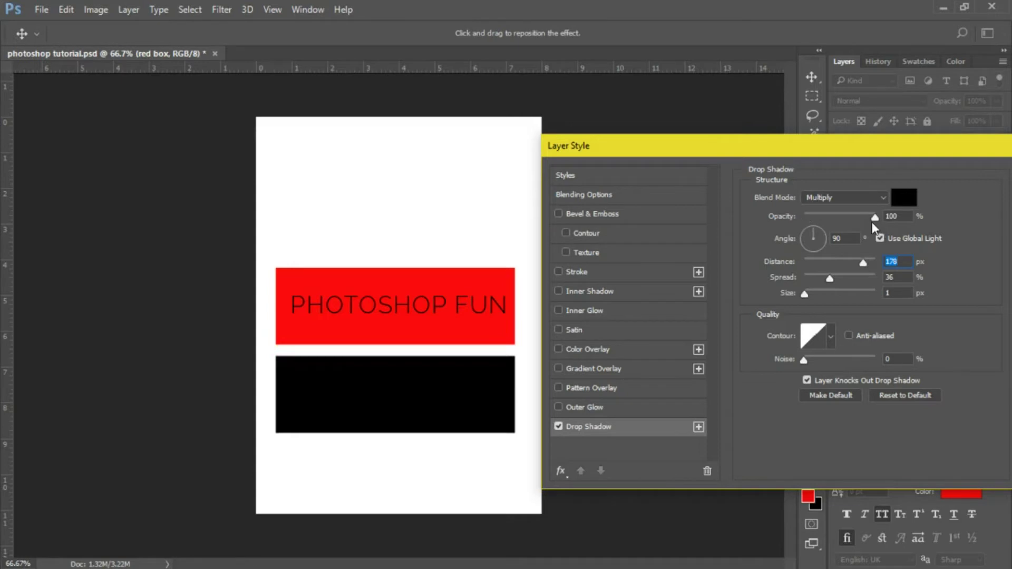
mouse_move(875, 217)
left_mouse_down()
mouse_move(802, 217)
mouse_move(892, 223)
left_mouse_up()
left_click_drag(862, 262, 808, 273)
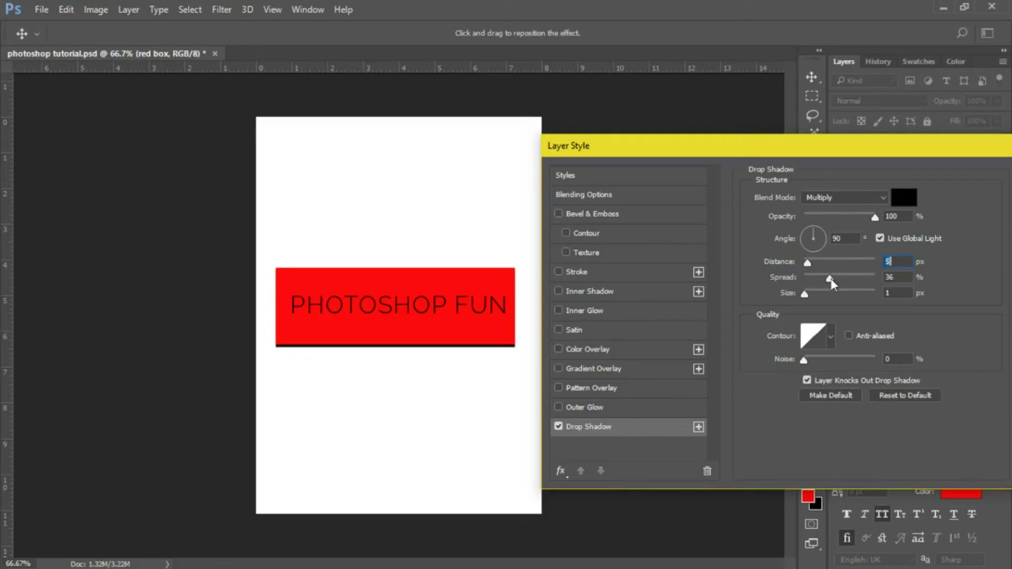
Step: Set the drop shadow's spread to 5% and size to 62 px, and apply the layer style
key("Tab")
mouse_move(836, 283)
left_mouse_down()
mouse_move(851, 280)
mouse_move(808, 283)
mouse_move(855, 281)
mouse_move(807, 297)
mouse_move(849, 295)
mouse_move(826, 290)
left_mouse_up()
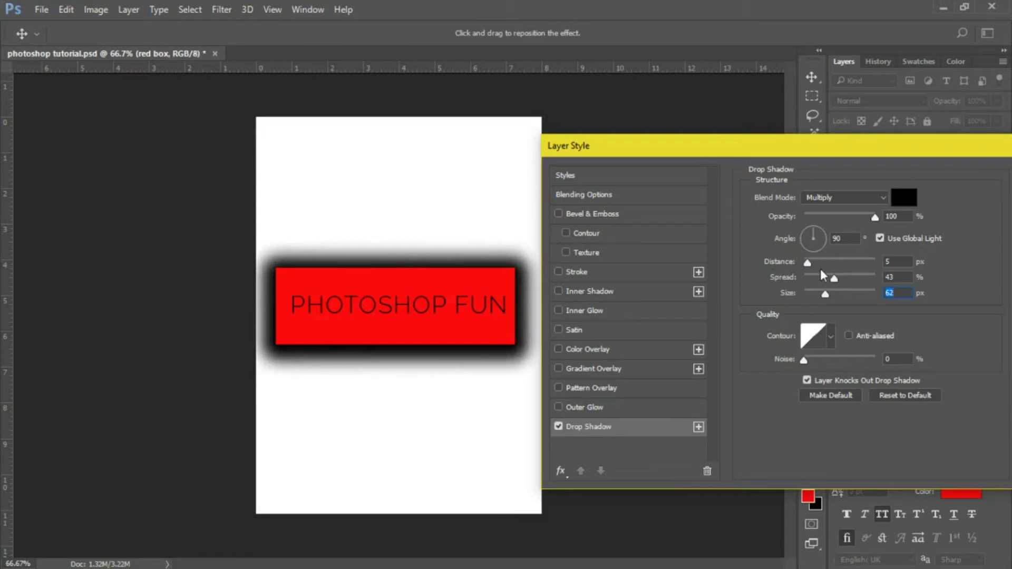
left_click(834, 280)
left_click_drag(834, 280, 807, 288)
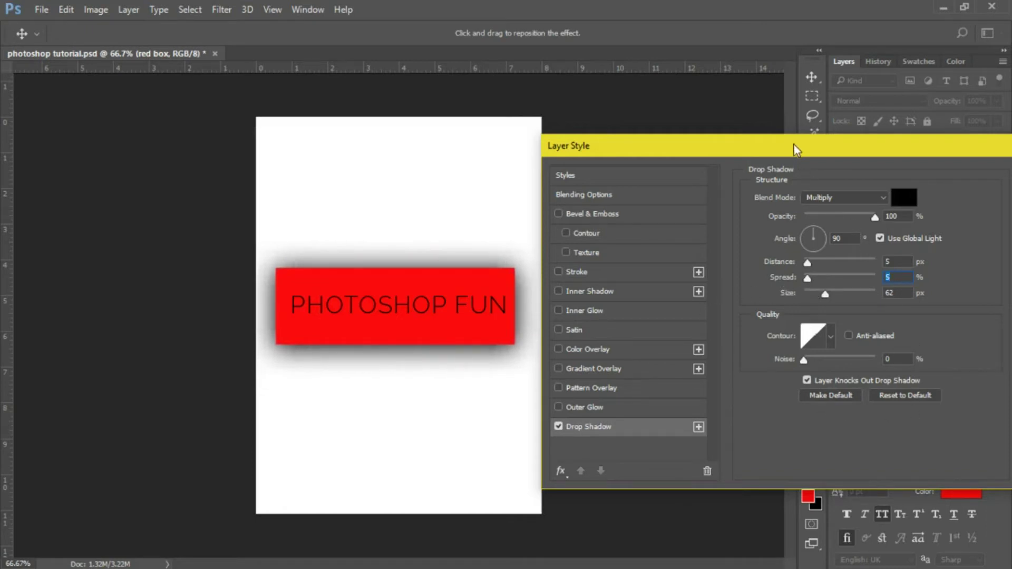
left_click_drag(794, 144, 669, 141)
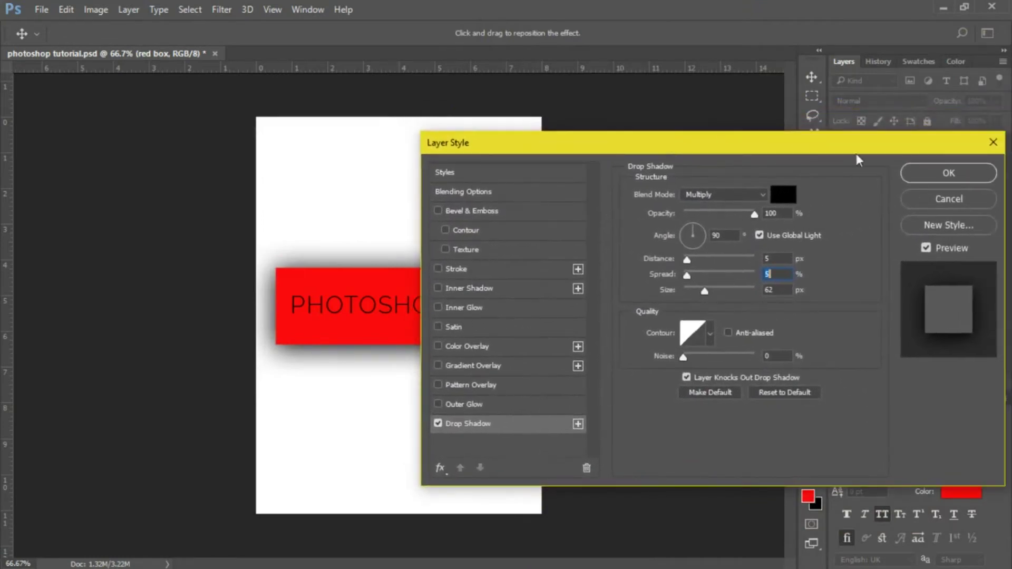
left_click(945, 176)
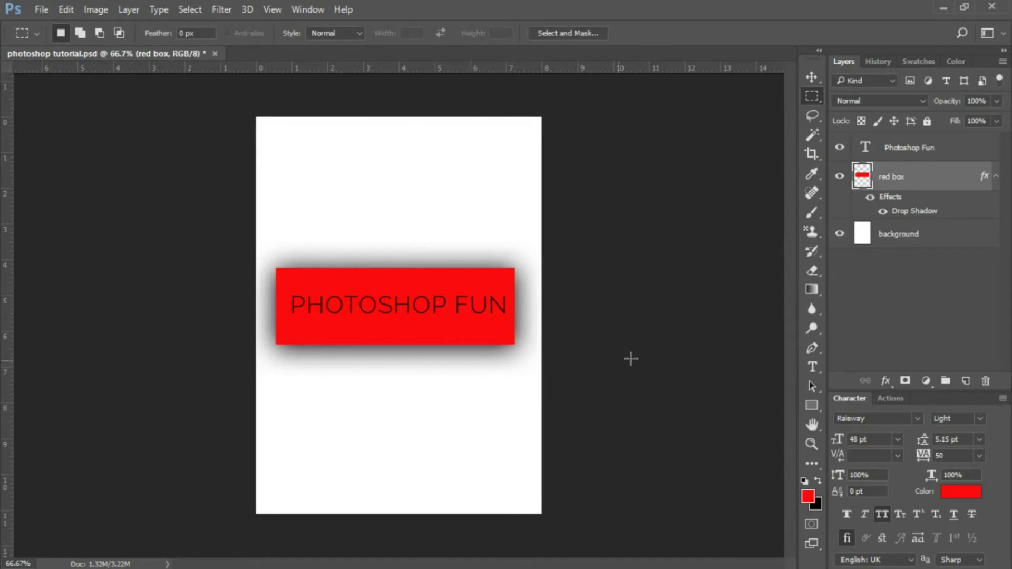
Step: Select the Photoshop Fun text layer, and hide and reshow the Character panel
left_click(905, 150)
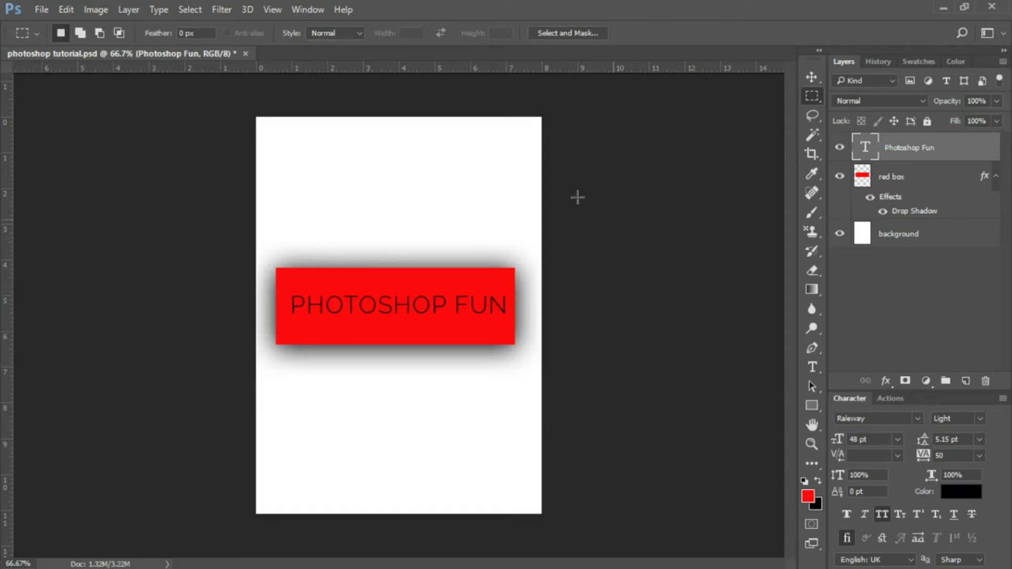
left_click(310, 8)
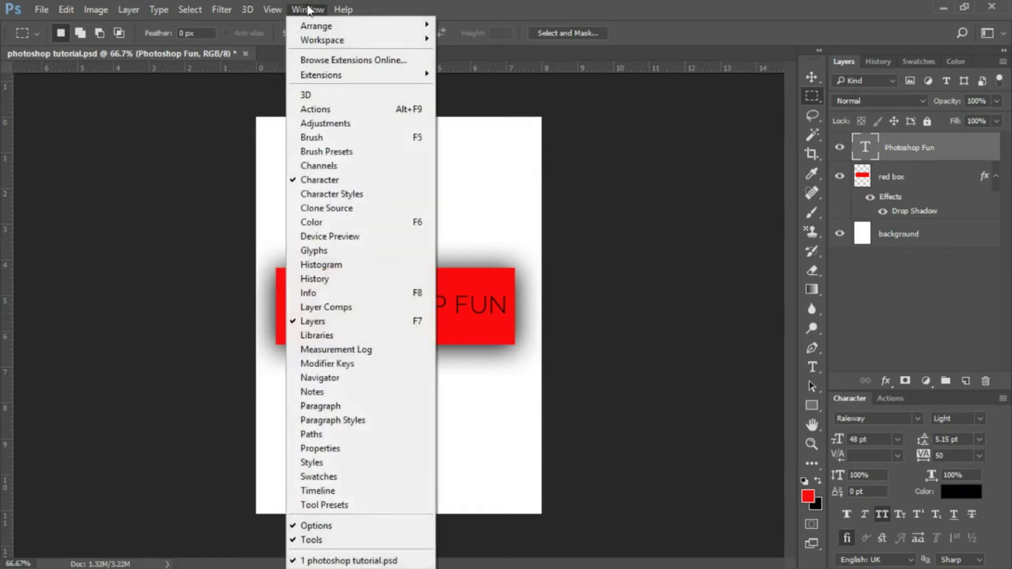
left_click(333, 180)
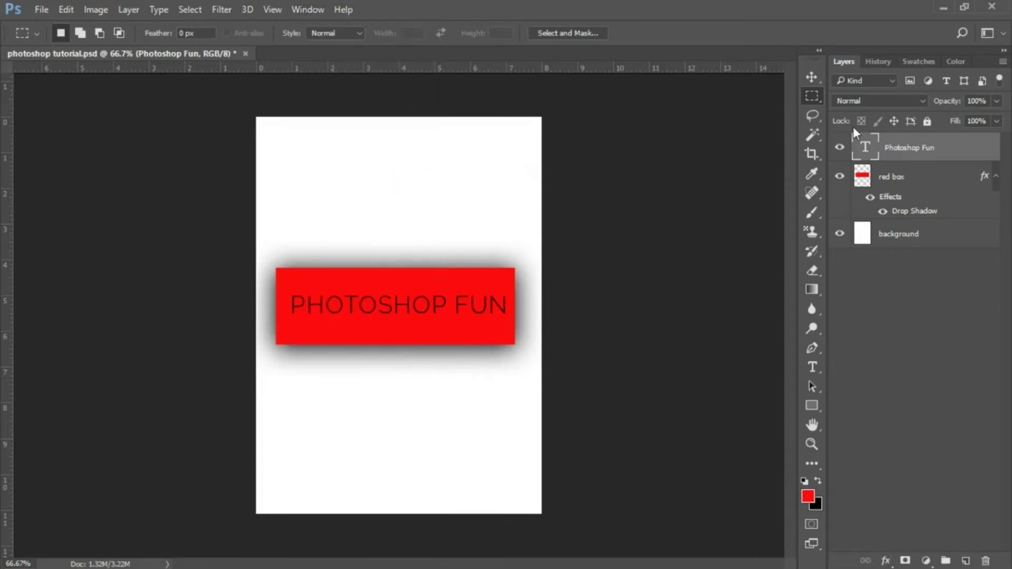
left_click(298, 13)
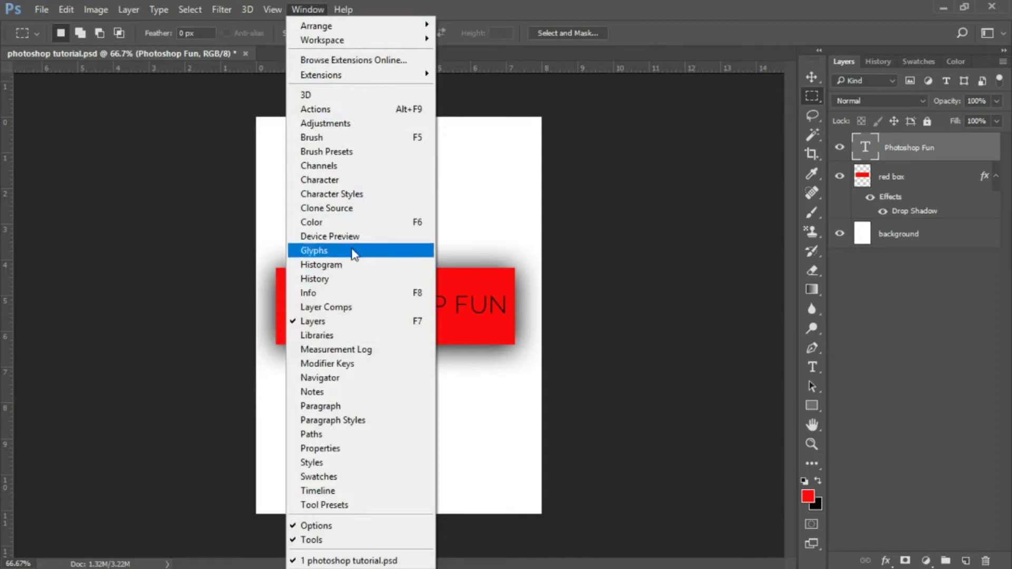
left_click(353, 182)
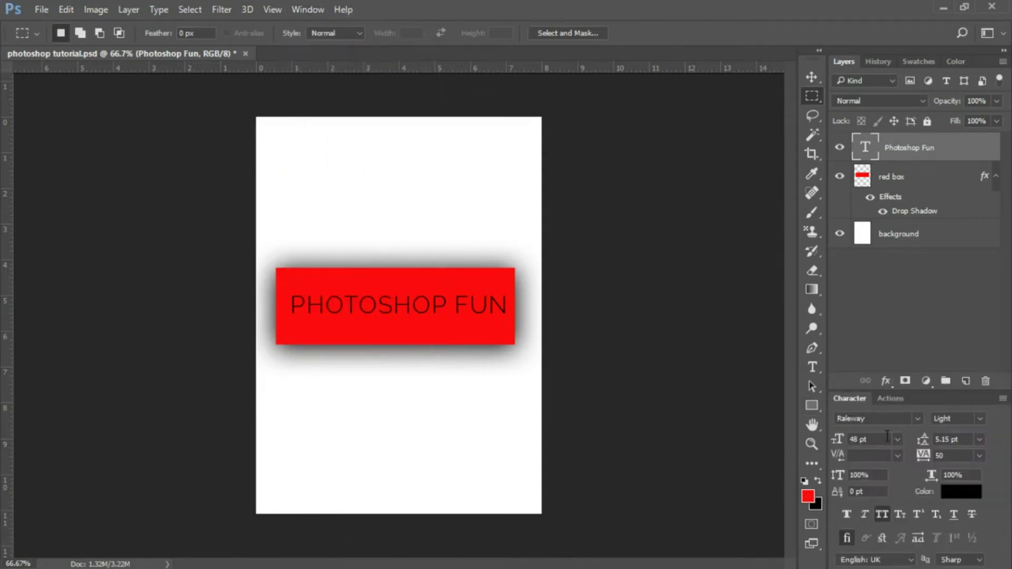
Step: Change the Photoshop Fun text's font to Nexa Bold and its colour to off-white (#fdfafa)
left_click(812, 78)
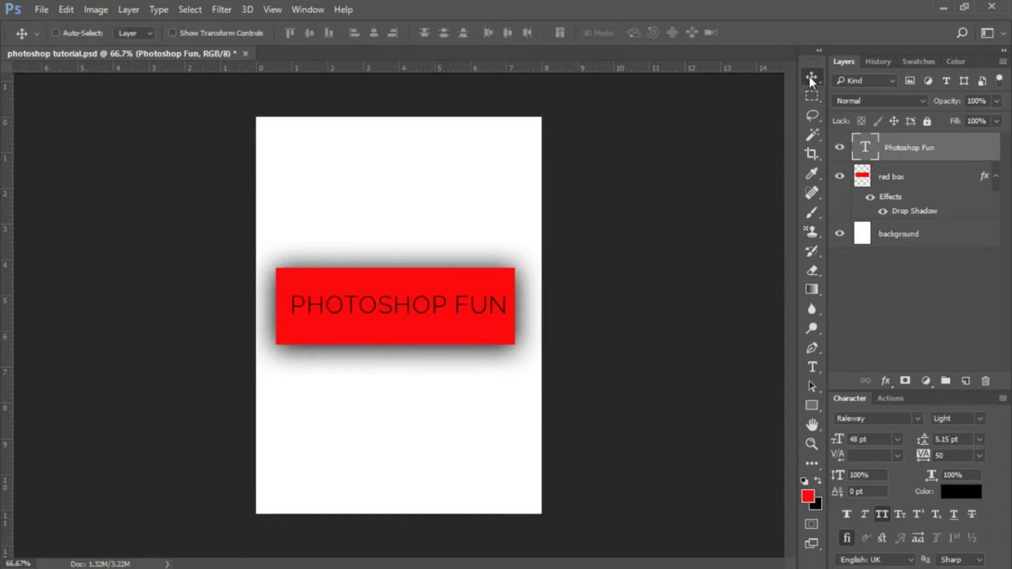
left_click(919, 422)
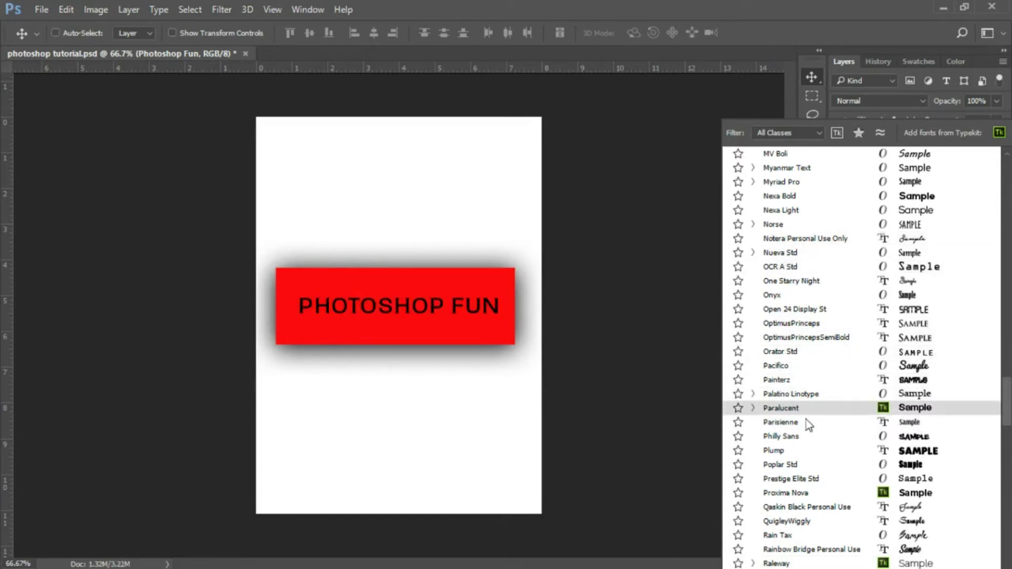
scroll(817, 326, "up", 2)
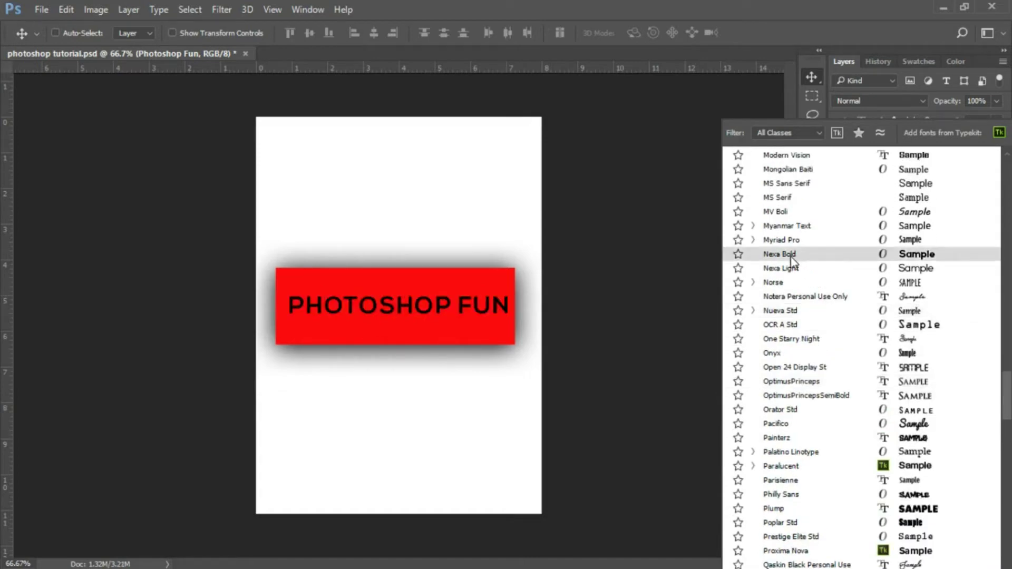
left_click(792, 254)
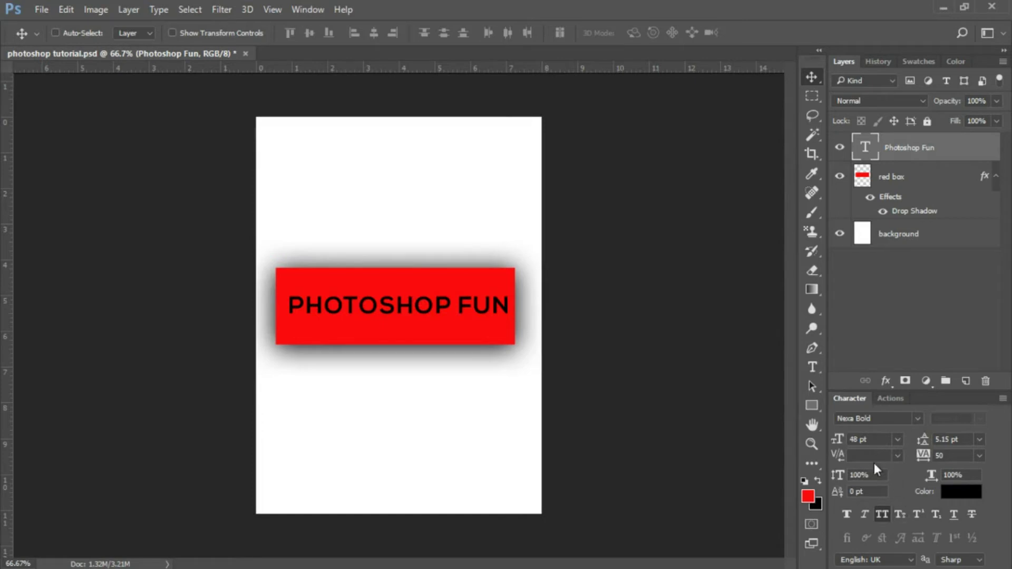
left_click(958, 496)
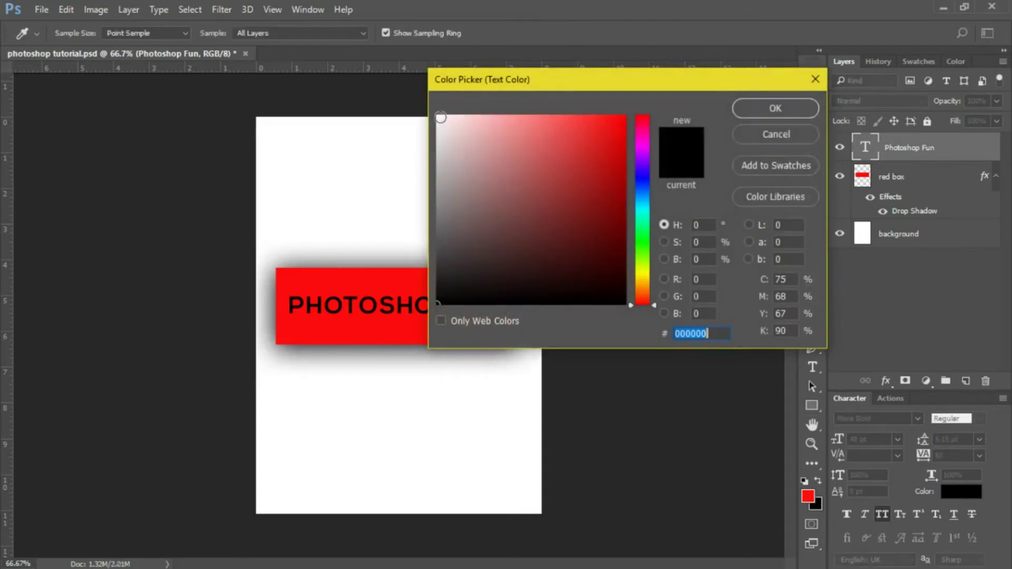
left_click(439, 117)
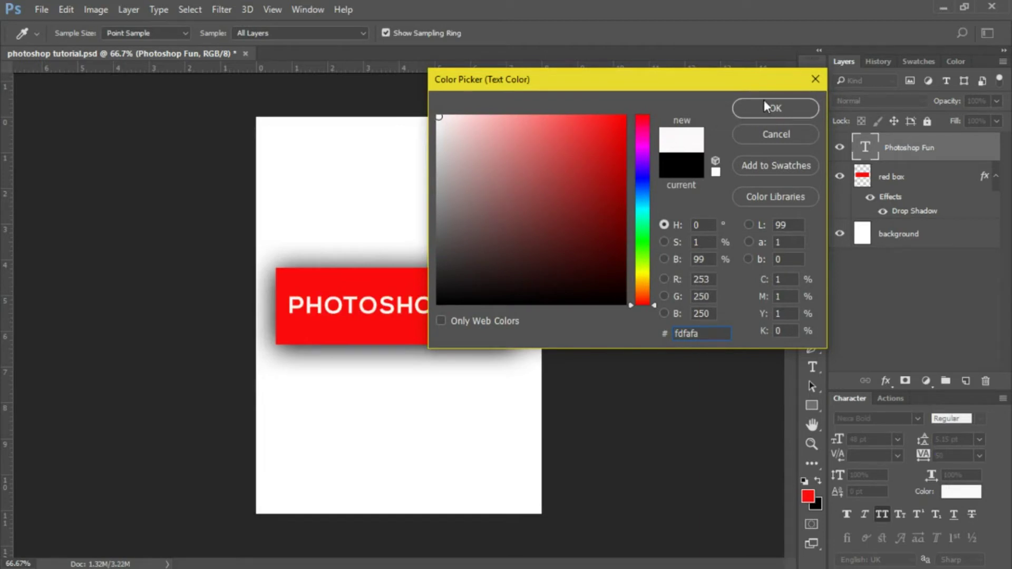
left_click(768, 107)
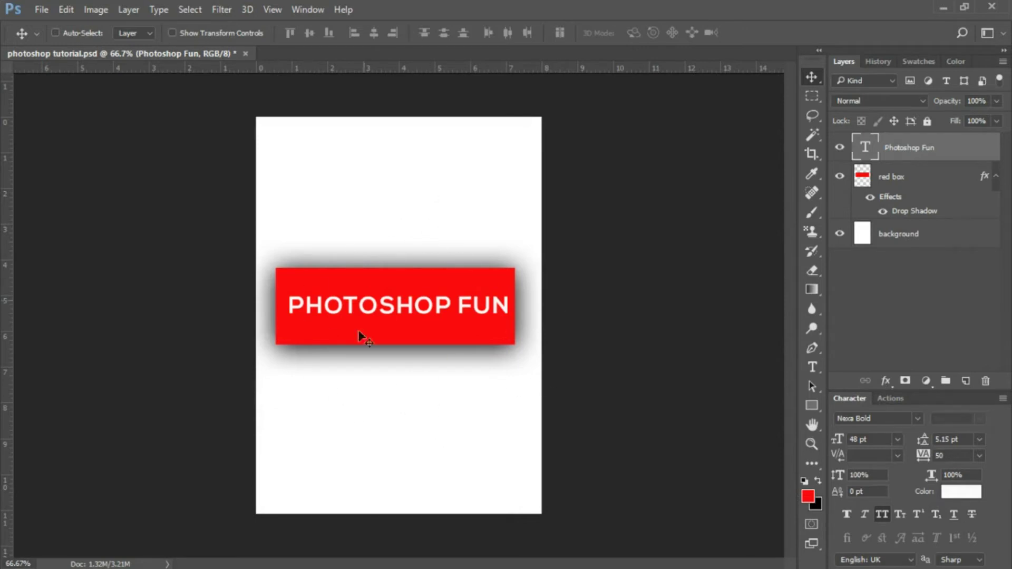
Step: Add a pattern overlay to the background layer, keeping the whole canvas in view beside the style settings
left_click(907, 235)
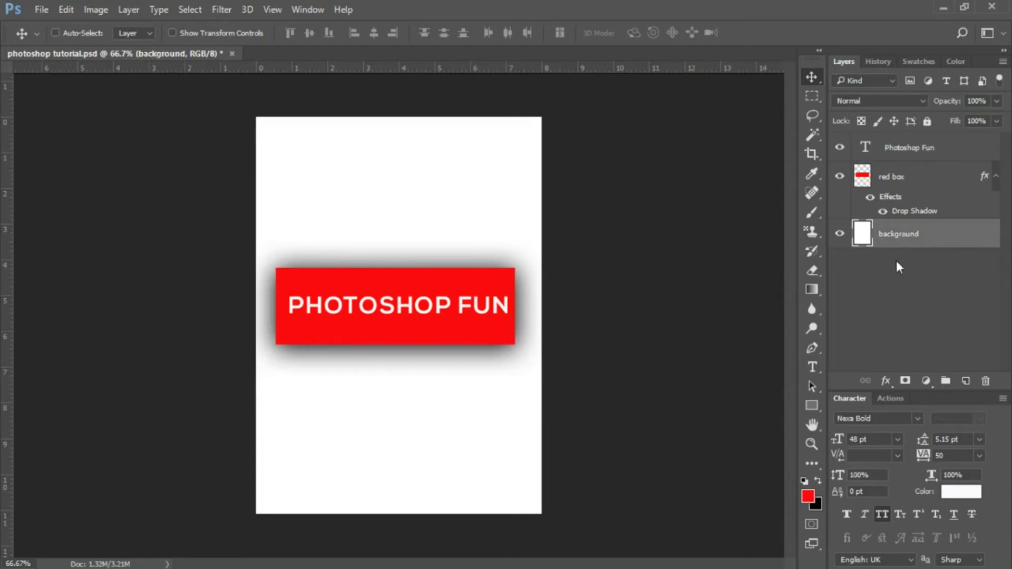
left_click(886, 382)
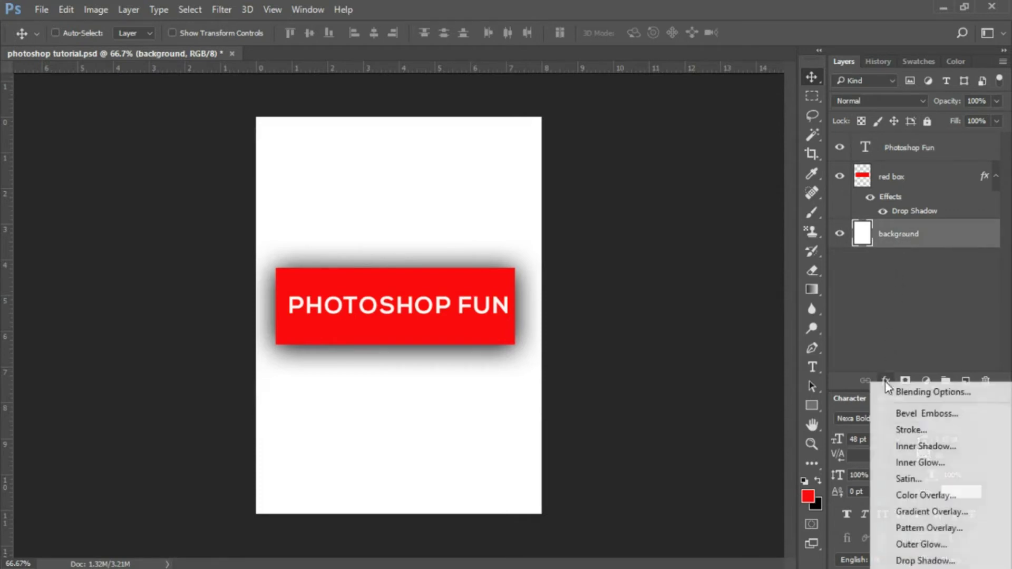
left_click(918, 528)
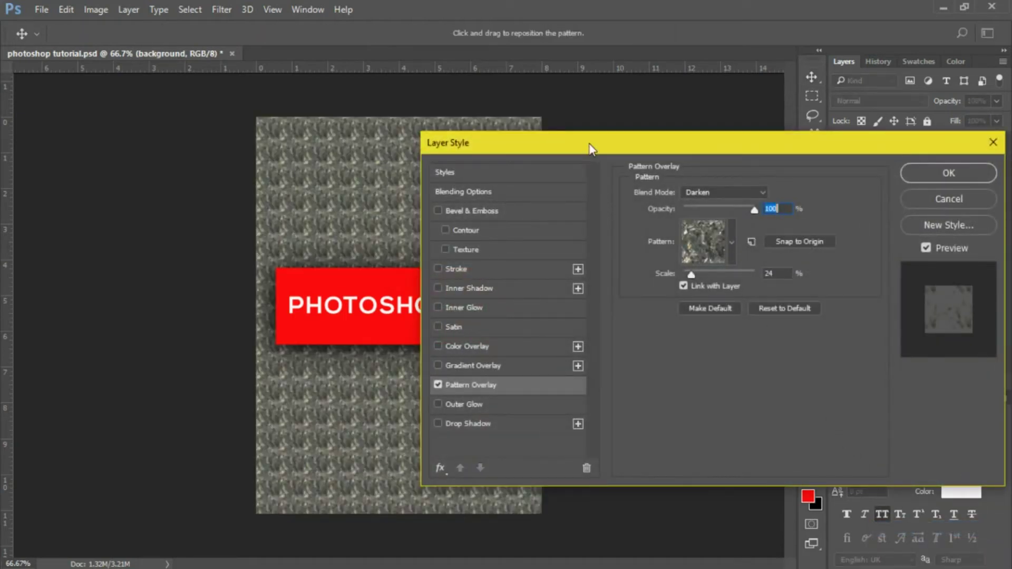
left_click_drag(590, 149, 738, 131)
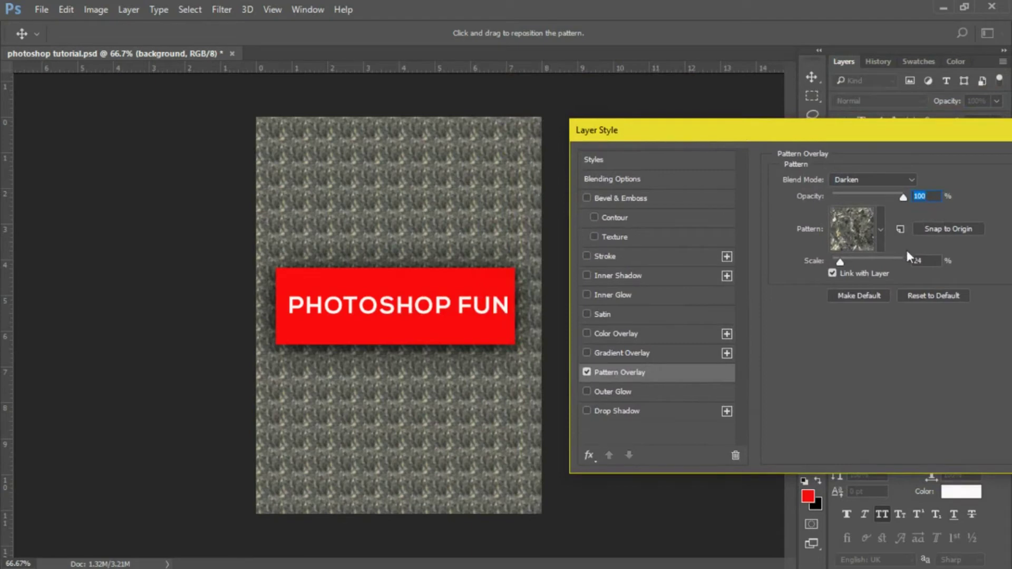
Step: Try several patterns for the background's overlay and choose the light black-and-white speckled stone pattern
left_click(865, 232)
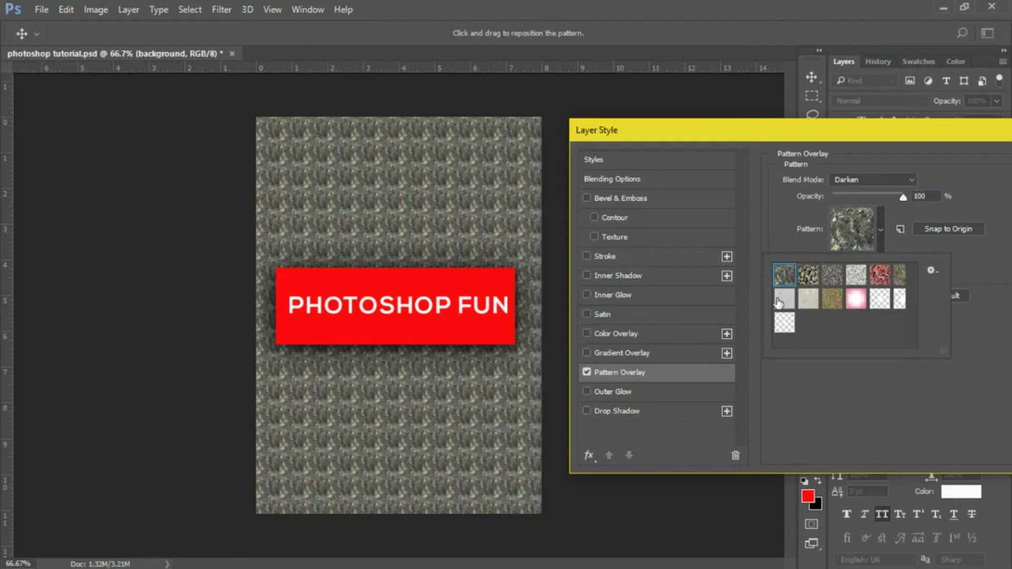
left_click(932, 271)
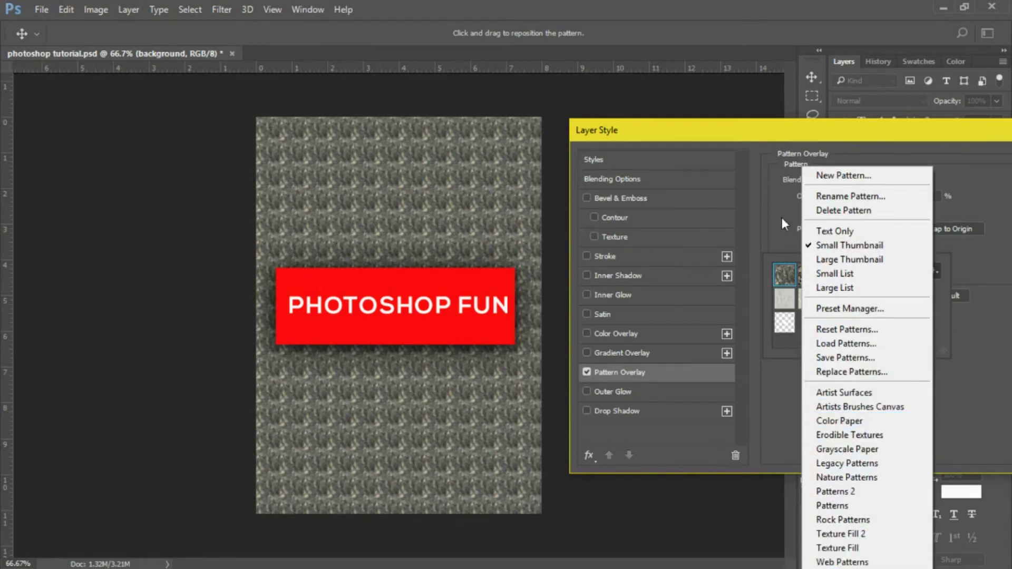
left_click(764, 128)
left_click(861, 230)
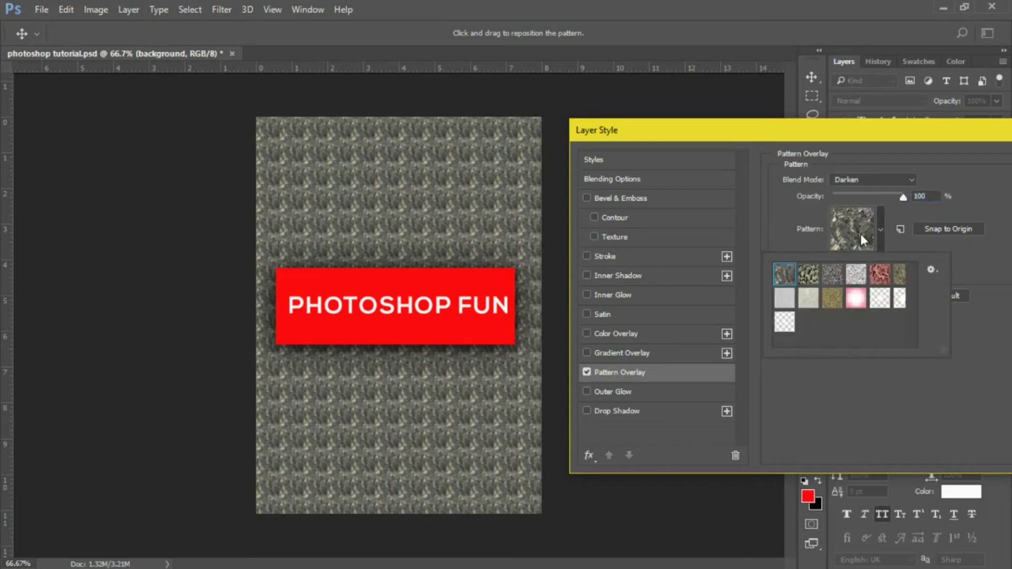
left_click(811, 275)
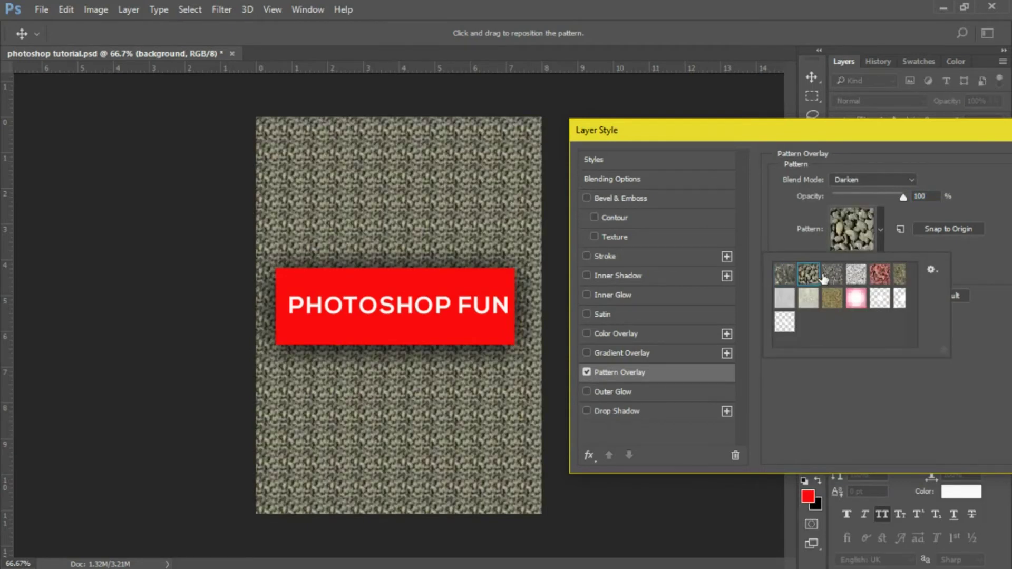
left_click(834, 277)
left_click(850, 277)
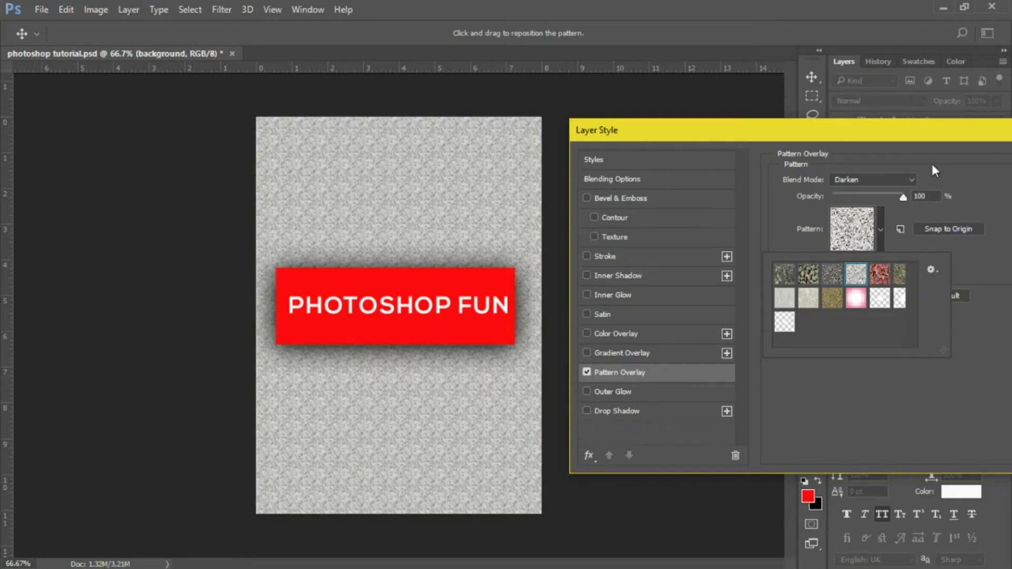
Step: Enlarge the background's pattern overlay to a scale of 245%
left_click_drag(887, 133, 830, 145)
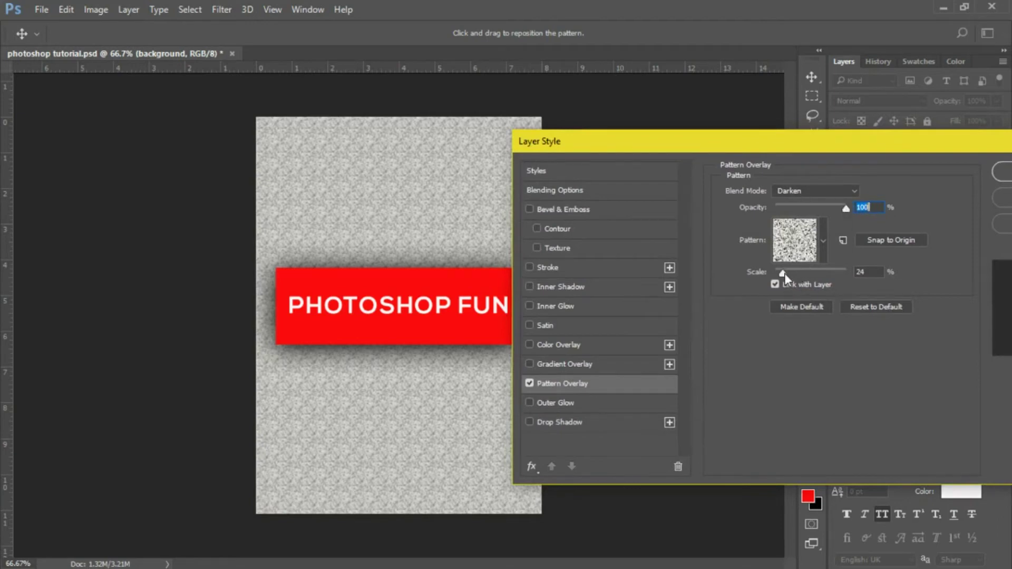
left_click_drag(785, 273, 817, 259)
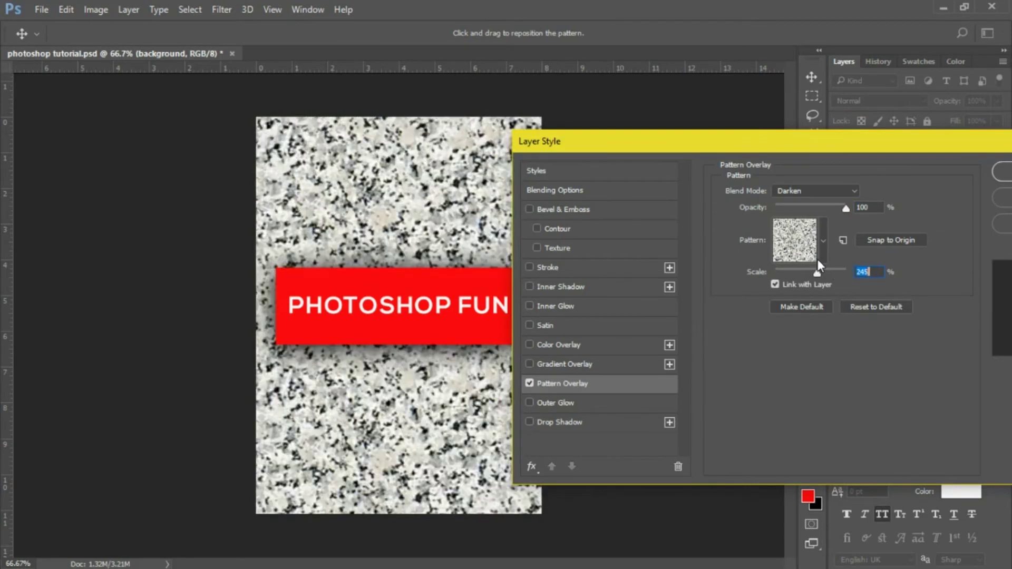
left_click_drag(647, 142, 587, 140)
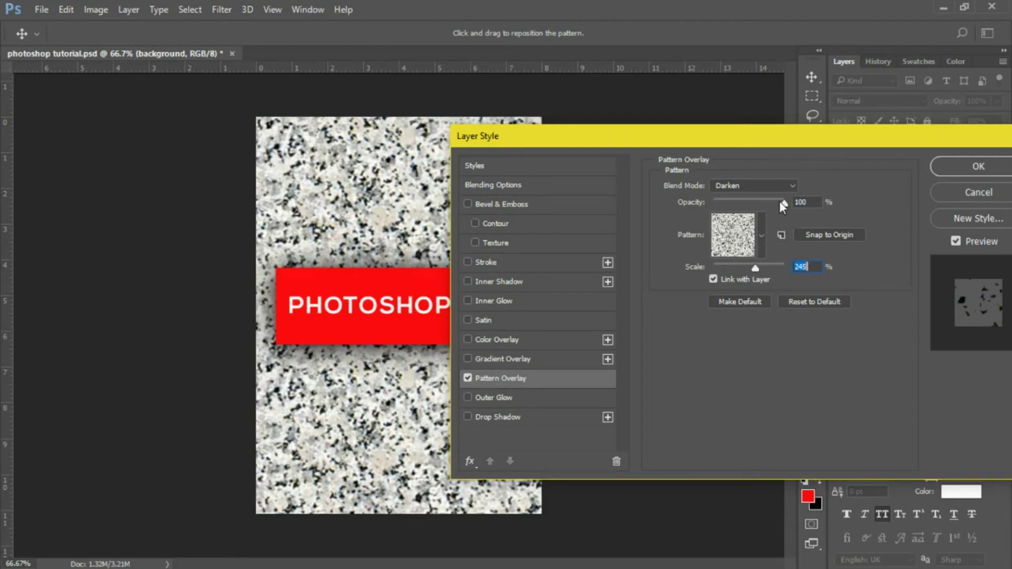
Step: Add a pale cyan colour overlay (RGB 195, 249, 247) to the background layer with the Multiply blend mode
left_click(512, 339)
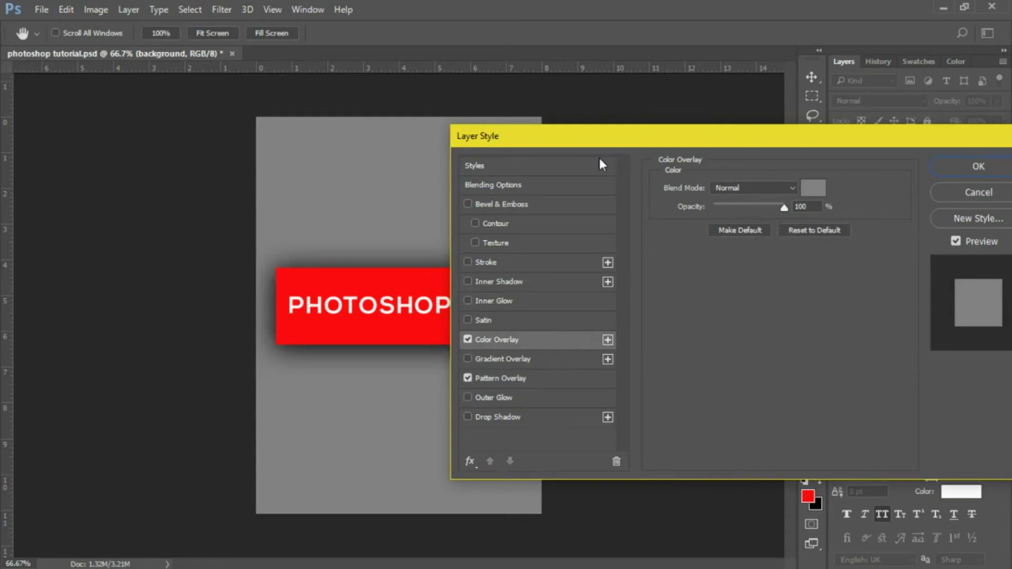
left_click_drag(605, 138, 704, 117)
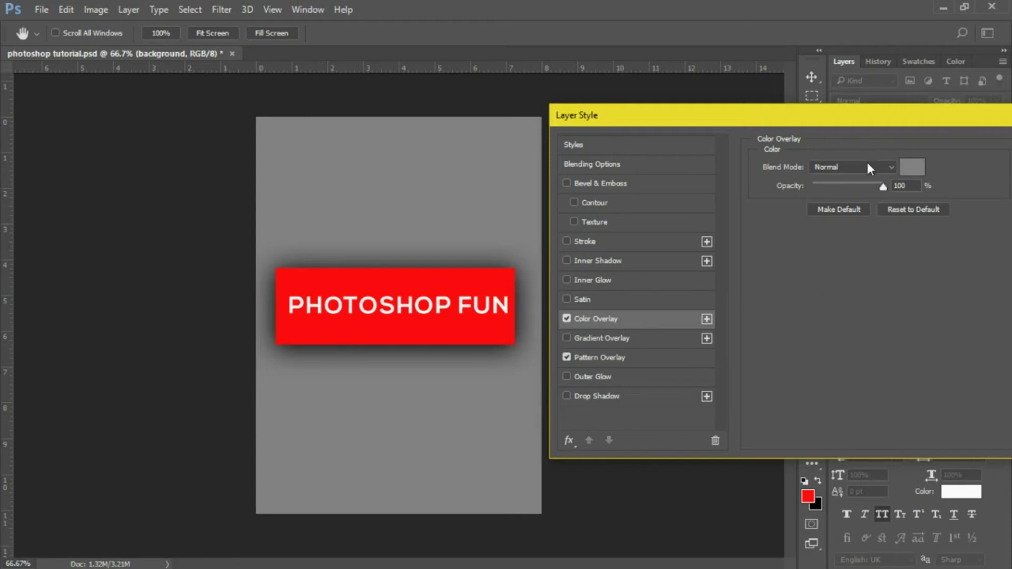
left_click(908, 167)
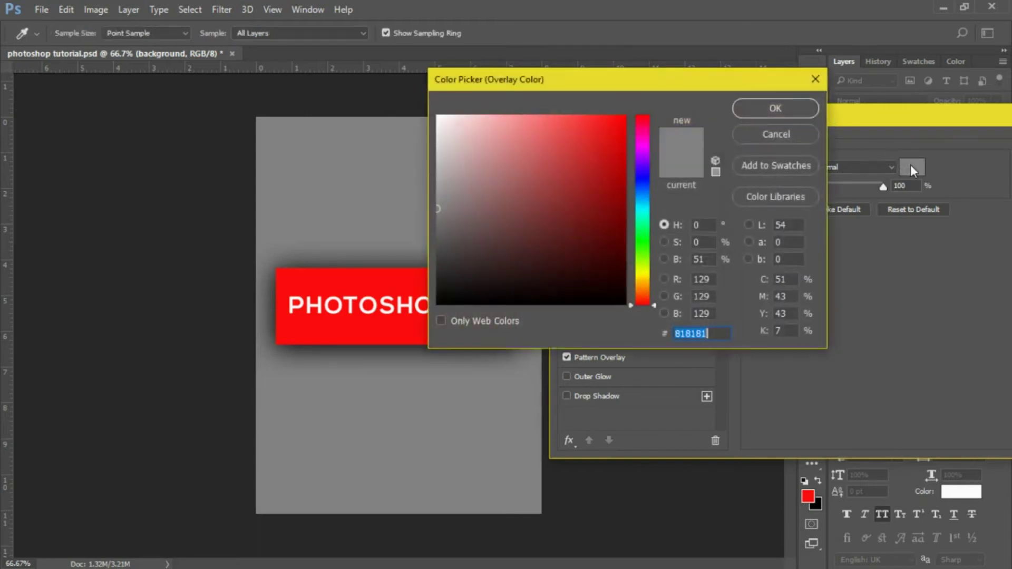
left_click(643, 211)
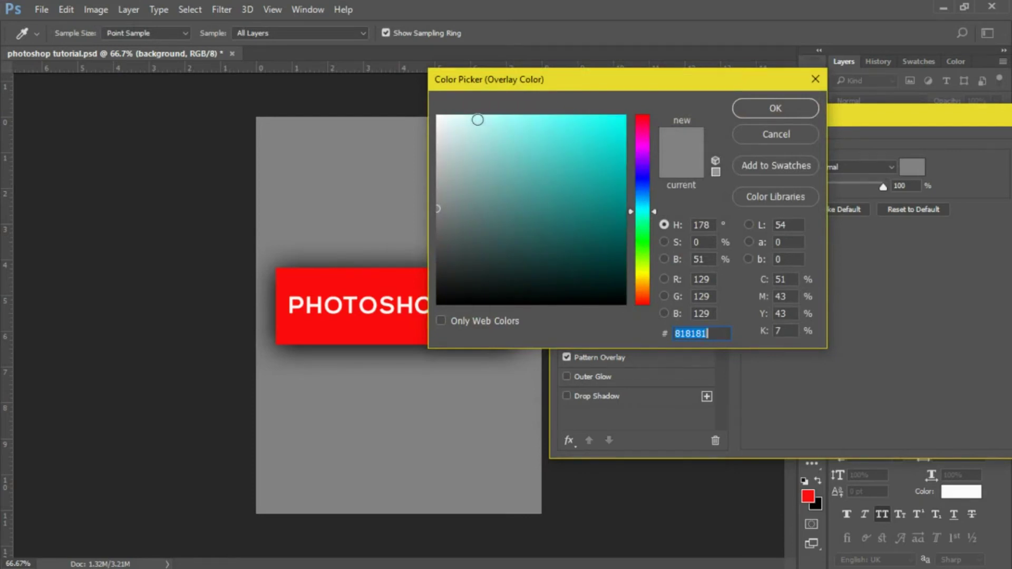
left_click(477, 119)
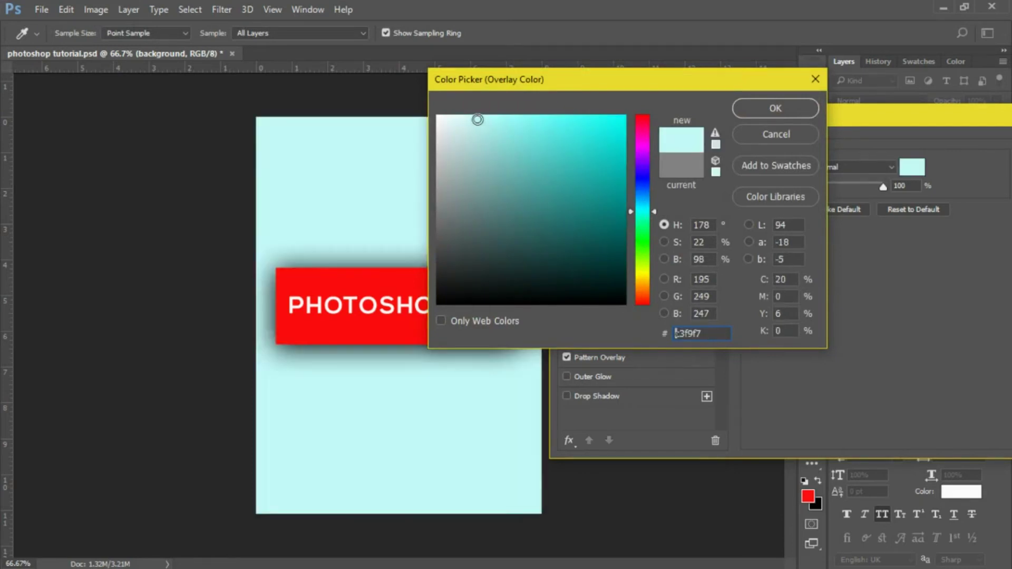
left_click(751, 110)
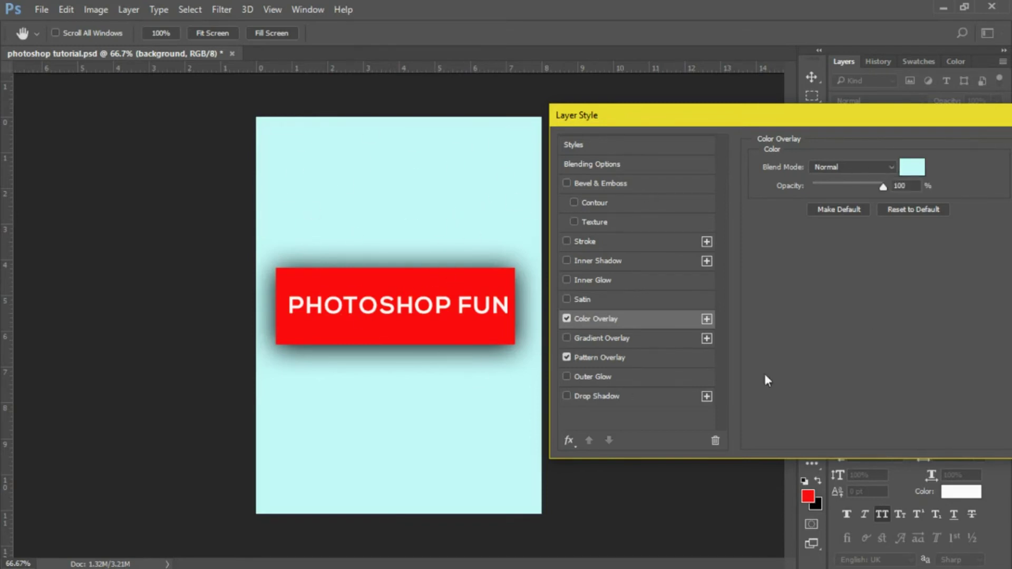
left_click(894, 167)
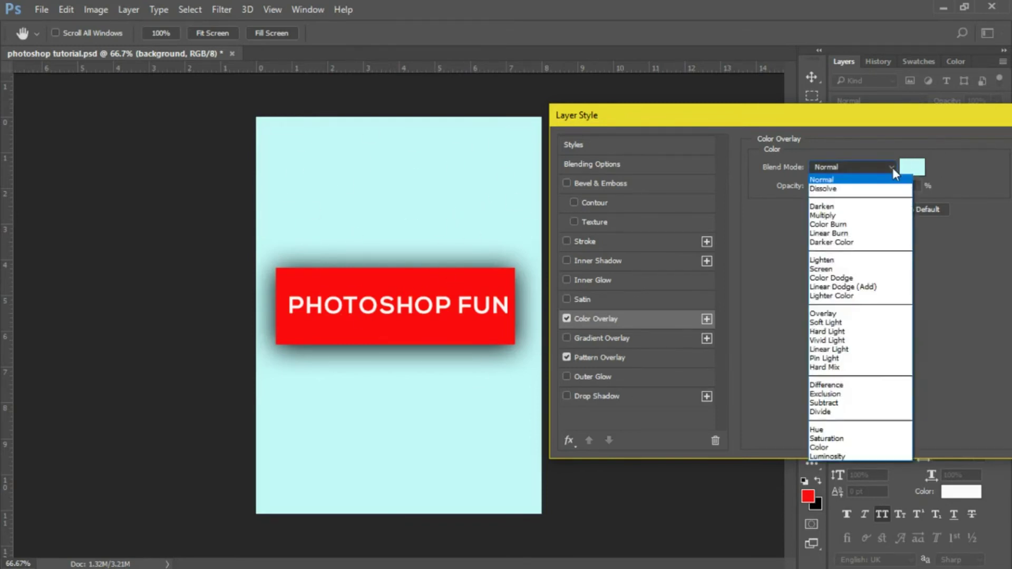
left_click(853, 215)
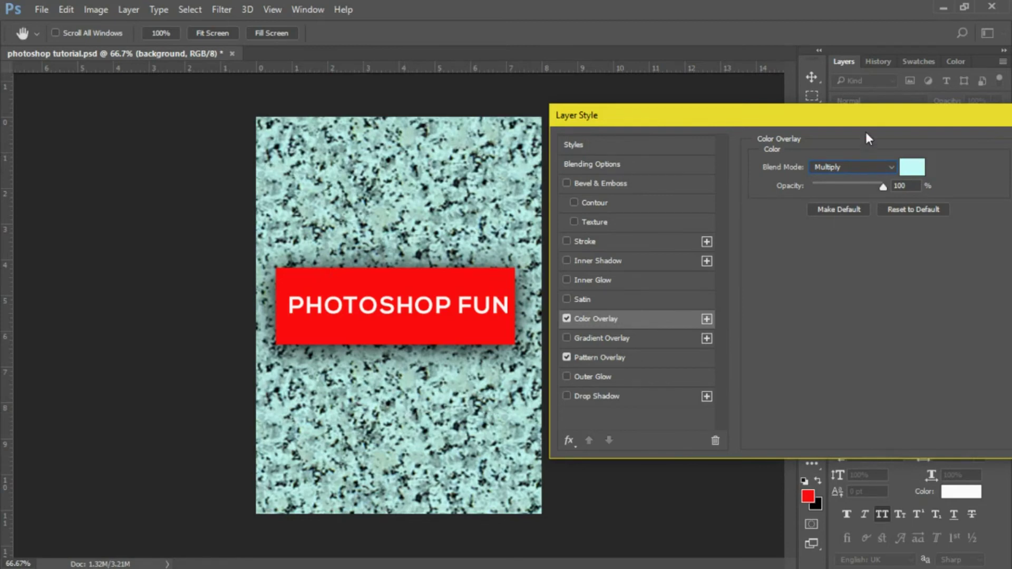
Step: Apply the background's overlay settings and rasterize its layer style
left_click_drag(846, 115, 618, 115)
left_click(836, 148)
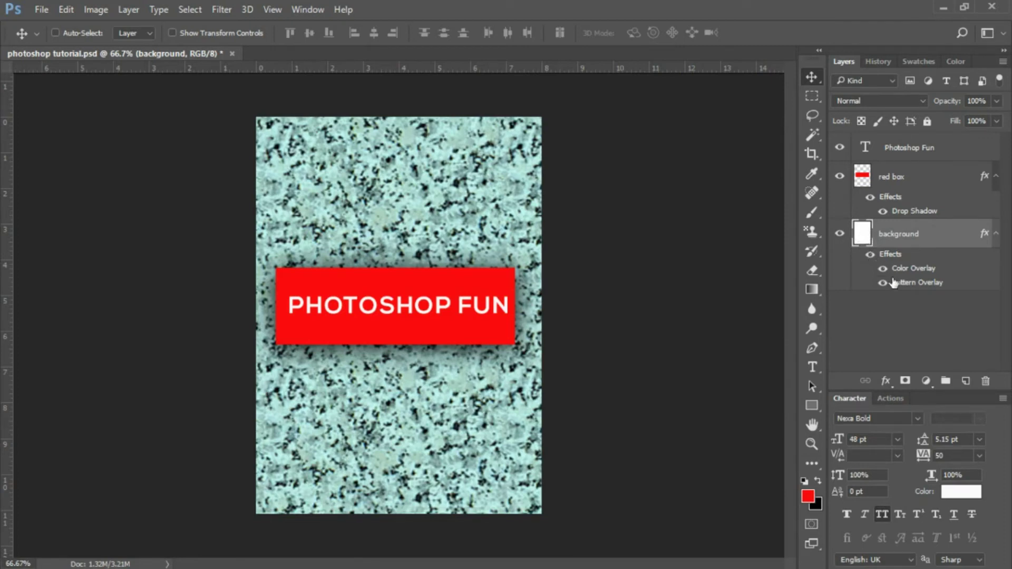
right_click(885, 238)
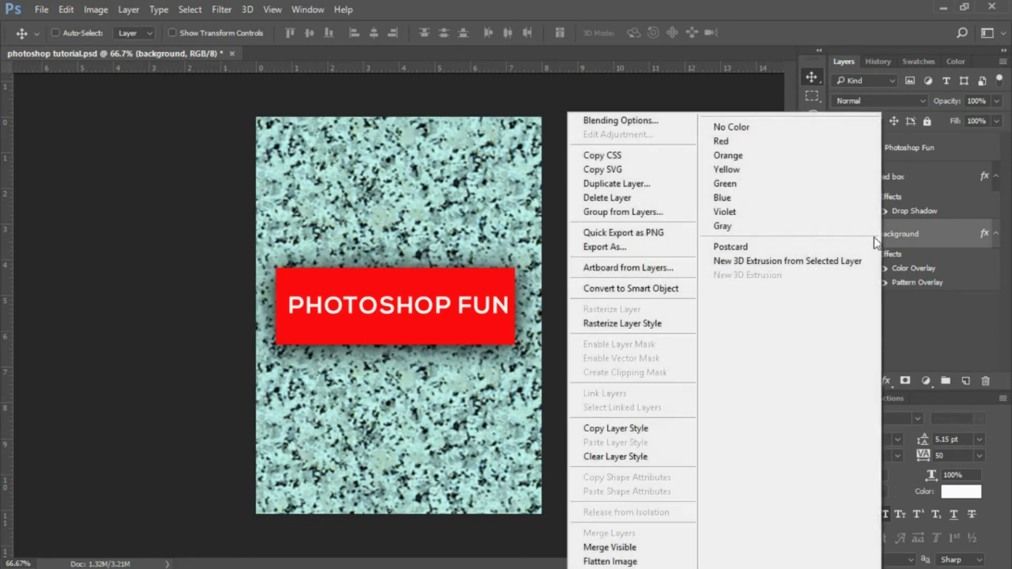
left_click(649, 324)
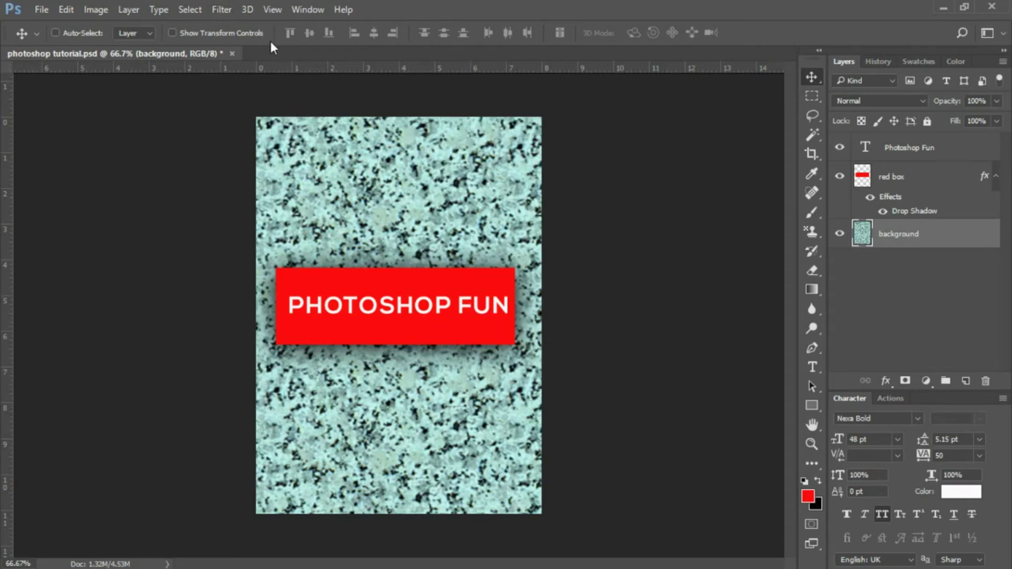
Step: Apply a Gaussian Blur with a radius of 6.2 pixels to the background layer
left_click(226, 10)
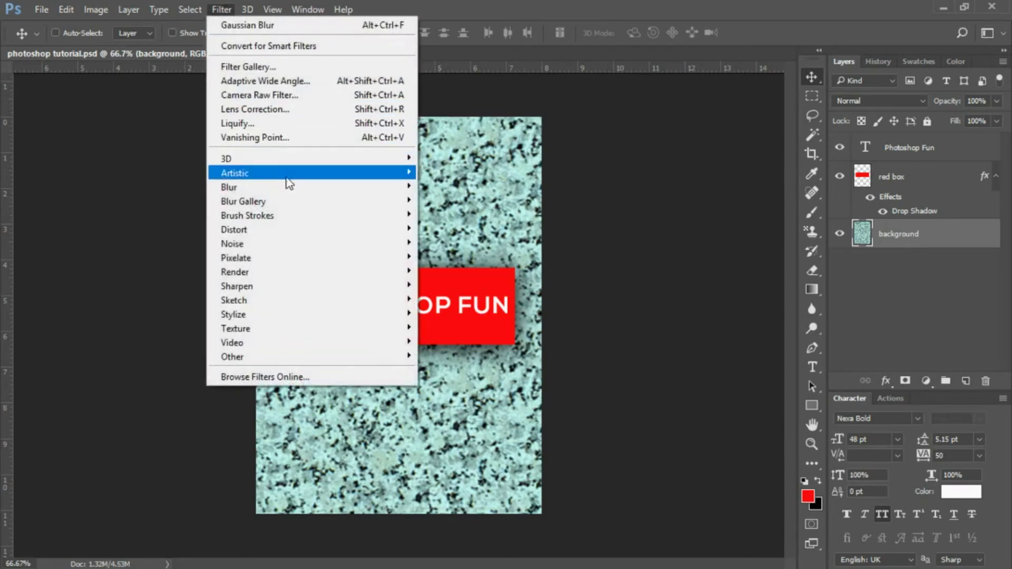
mouse_move(290, 190)
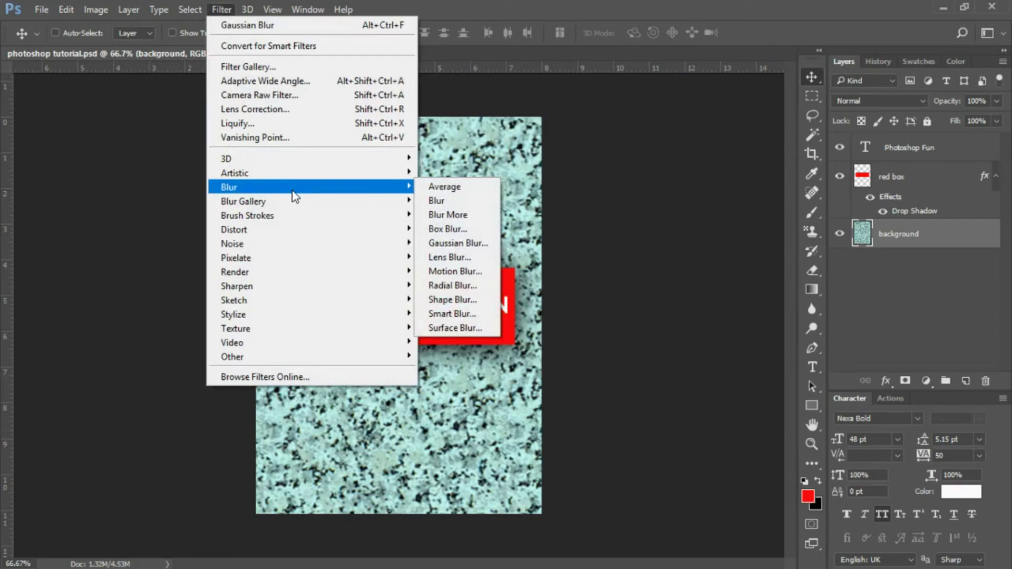
left_click(473, 248)
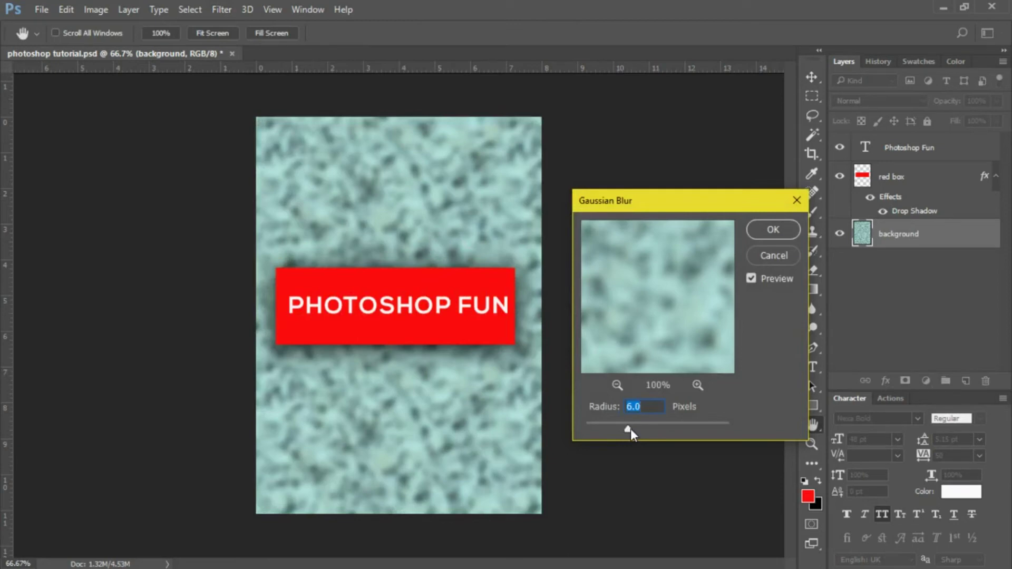
mouse_move(631, 429)
left_mouse_down()
mouse_move(697, 438)
mouse_move(672, 427)
mouse_move(577, 427)
mouse_move(625, 436)
left_mouse_up()
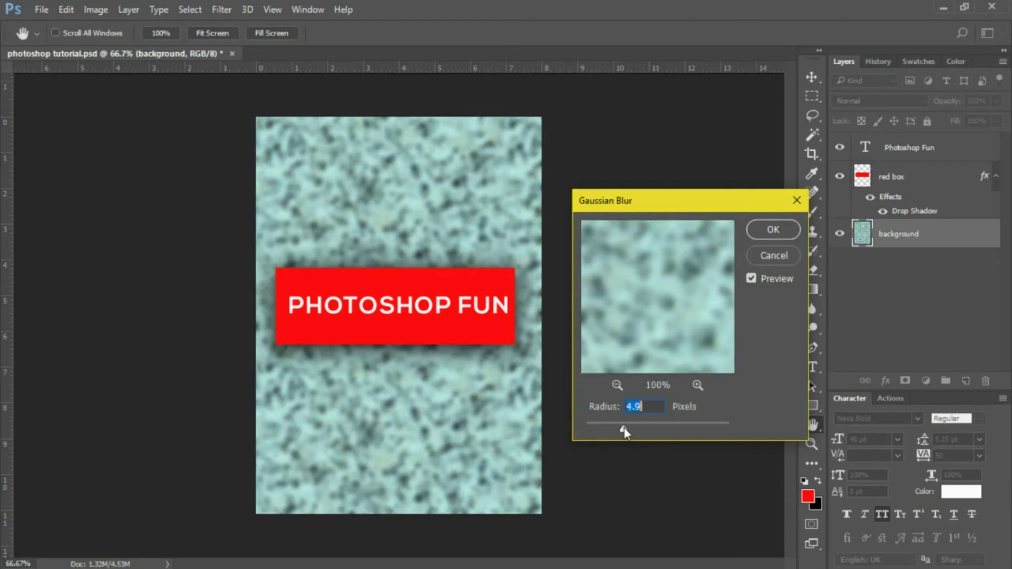
left_click_drag(628, 427, 628, 427)
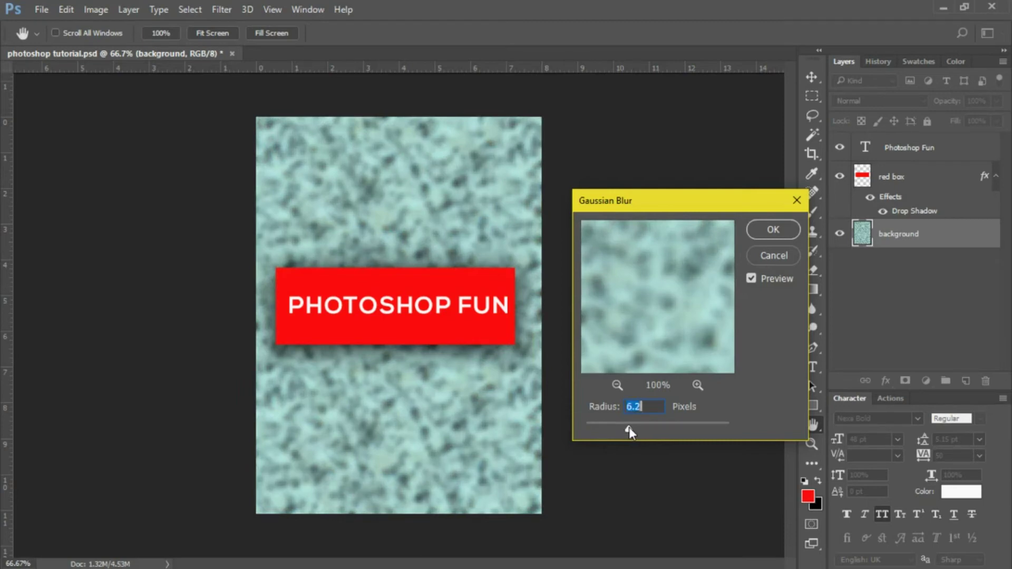
left_click(767, 232)
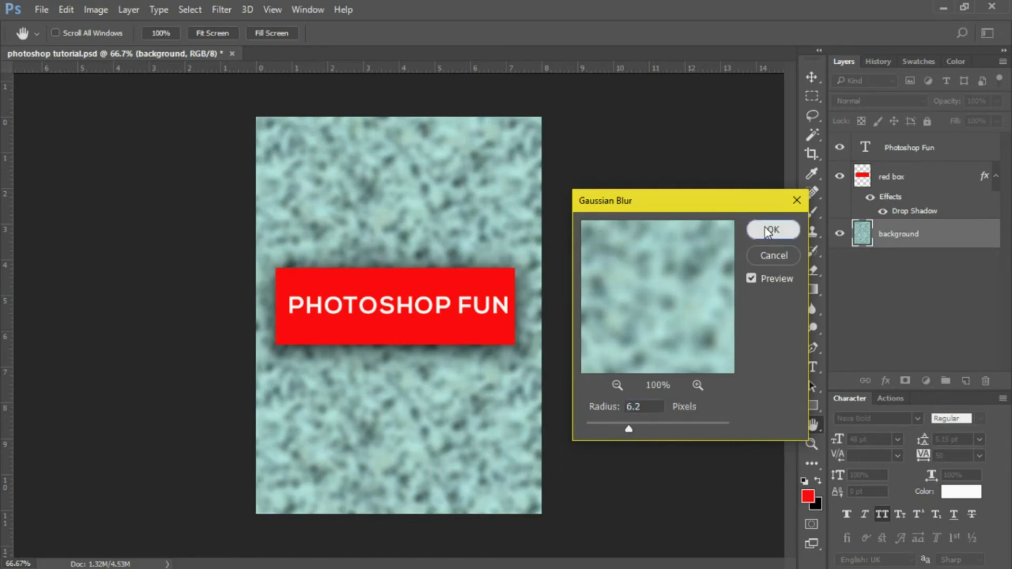
left_click(771, 230)
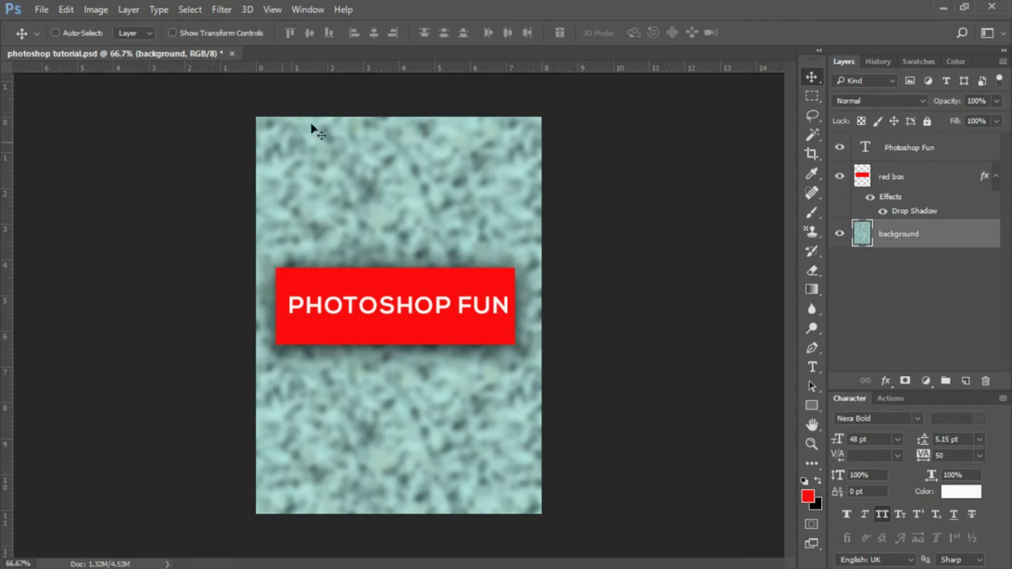
Step: Add a Multiply inner shadow to the background layer with 39% opacity, 87 px distance, 0% choke and 51 px size
left_click(886, 382)
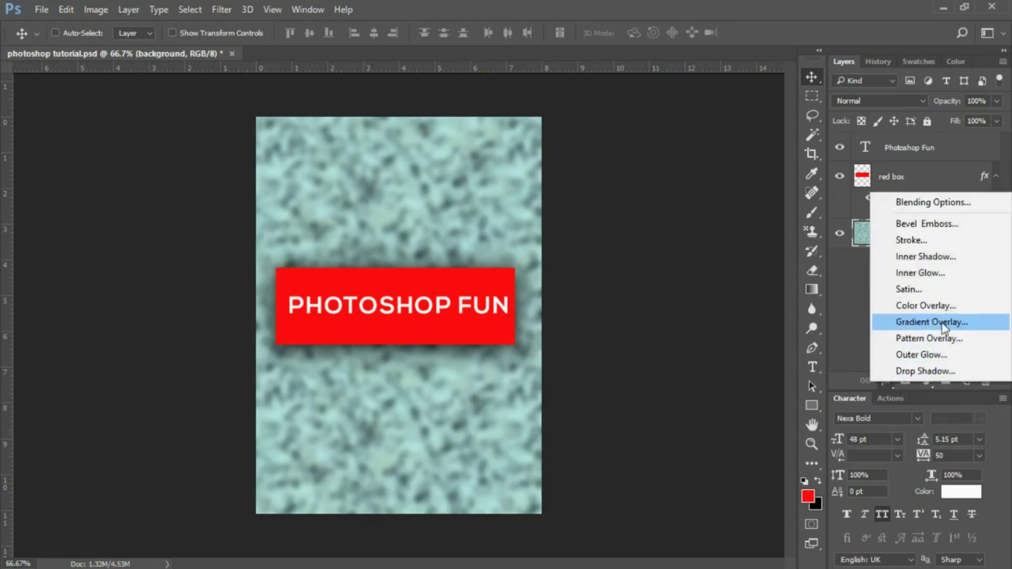
left_click(942, 258)
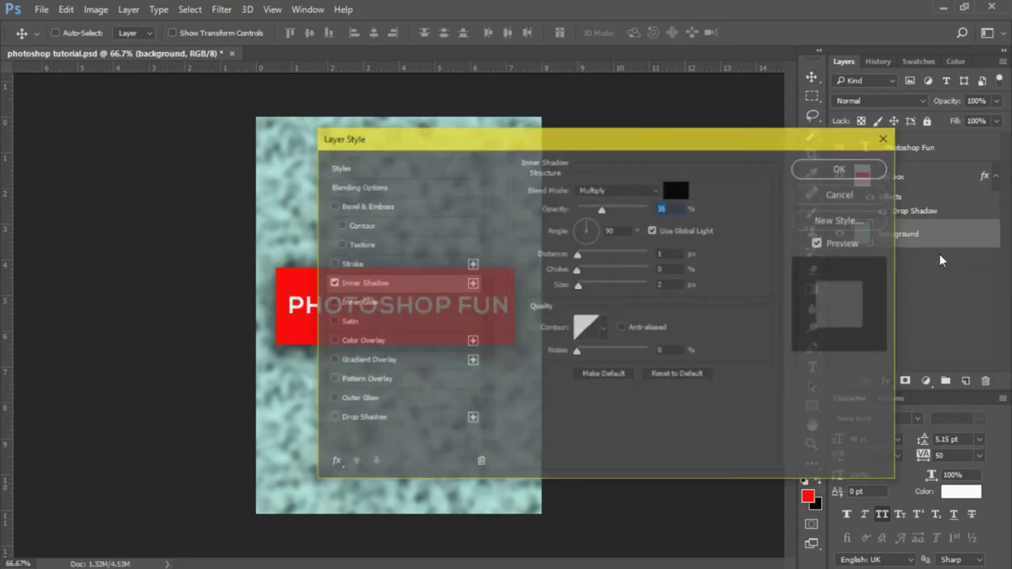
left_click_drag(564, 145, 806, 141)
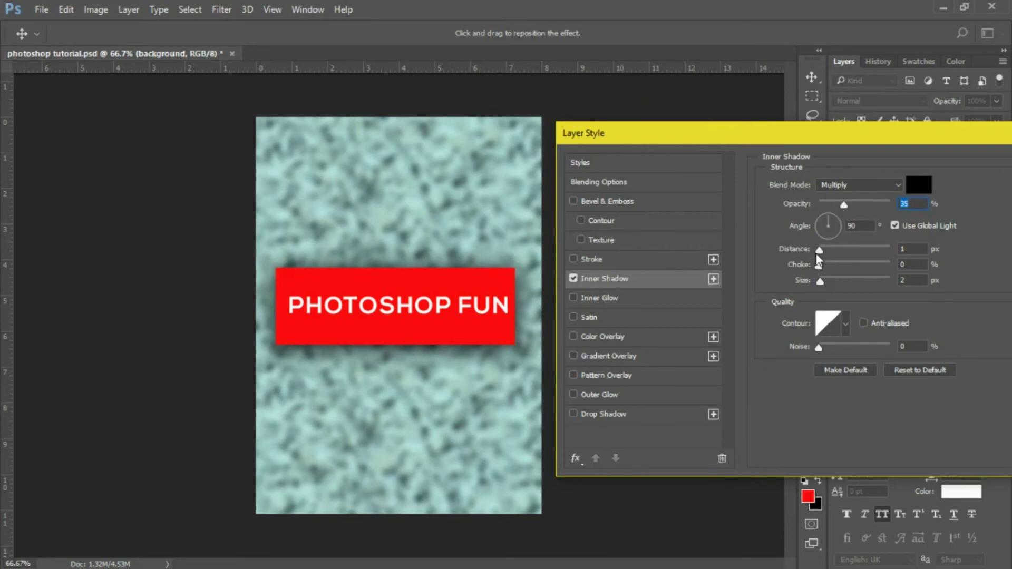
left_click_drag(818, 248, 871, 266)
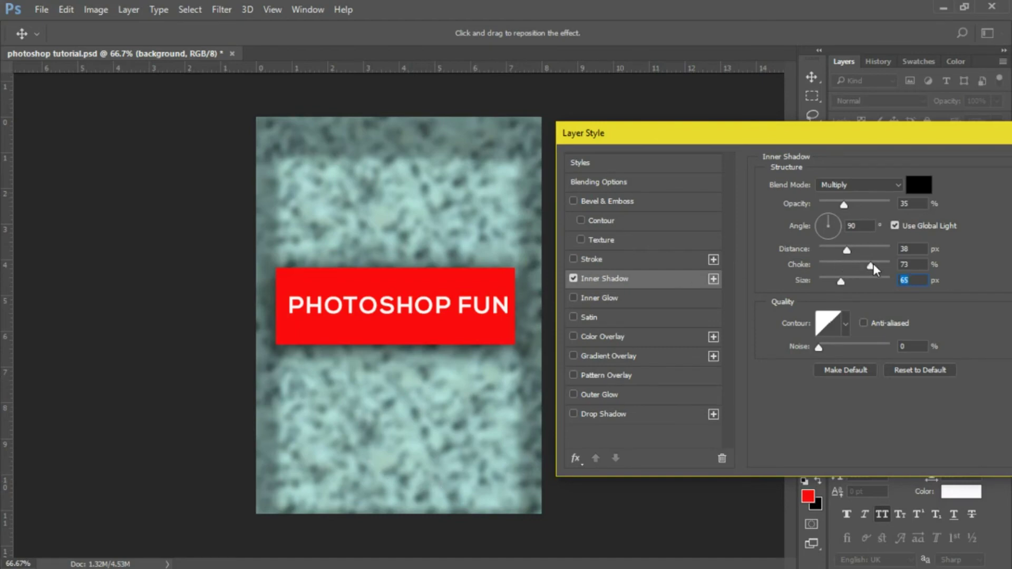
left_click_drag(869, 266, 800, 271)
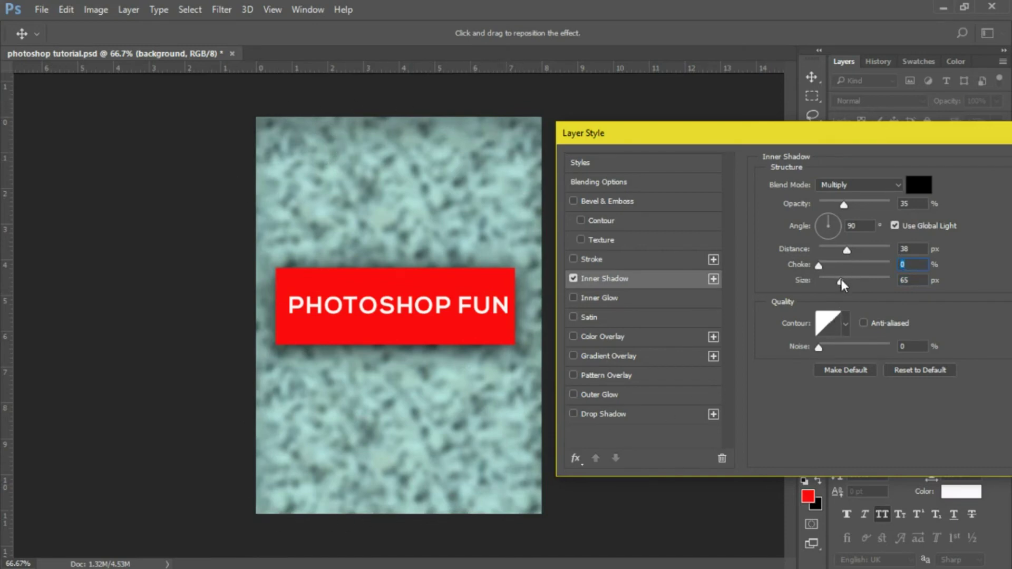
left_click_drag(842, 279, 869, 249)
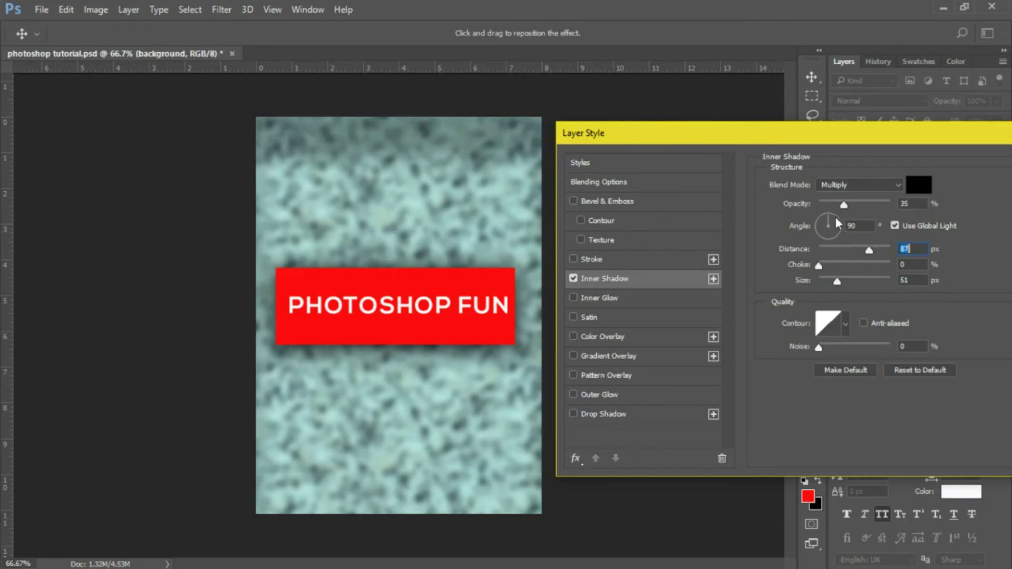
mouse_move(843, 205)
left_mouse_down()
mouse_move(930, 204)
mouse_move(847, 207)
left_mouse_up()
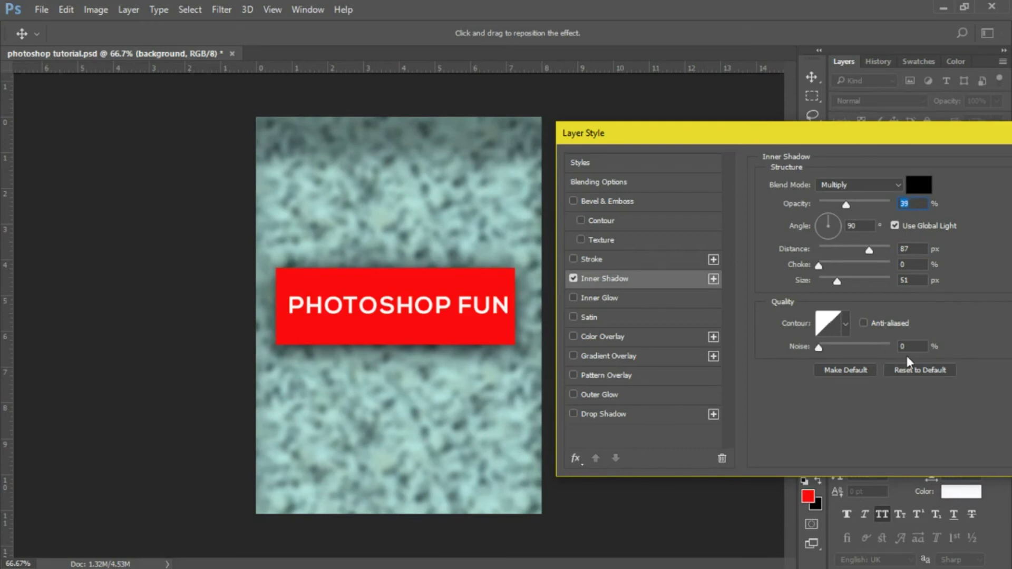
left_click_drag(844, 131, 728, 132)
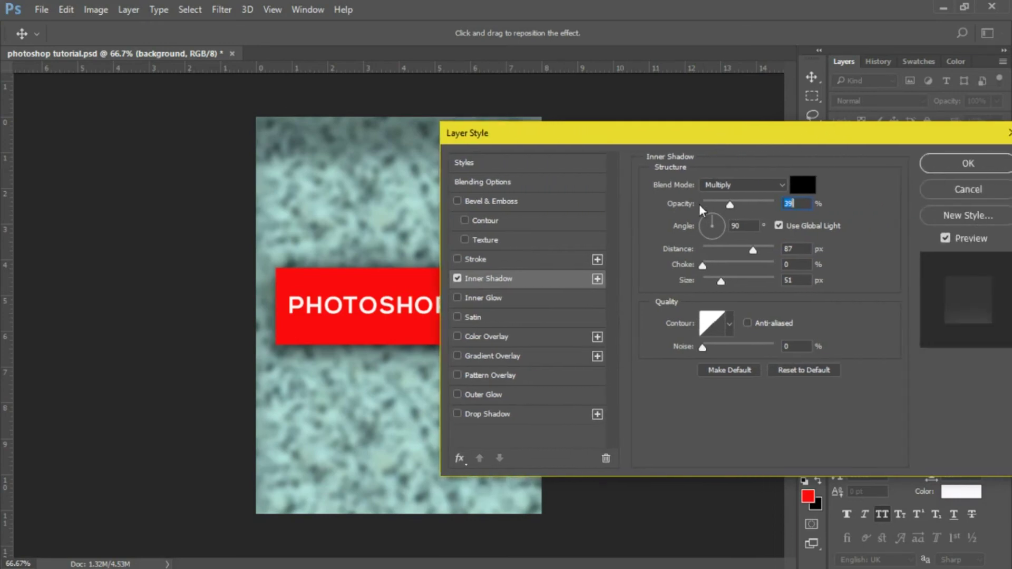
left_click_drag(613, 139, 517, 139)
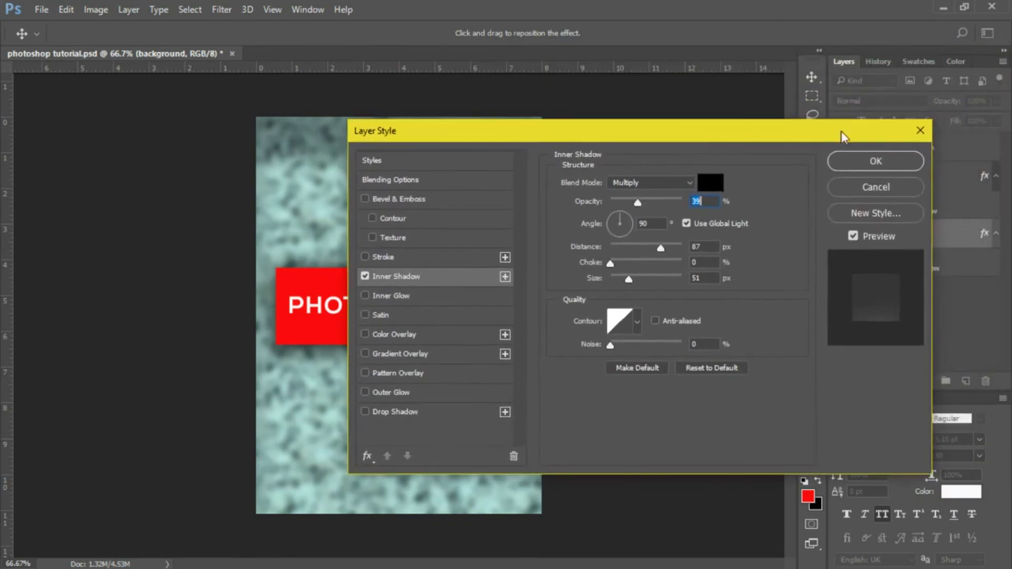
left_click(878, 165)
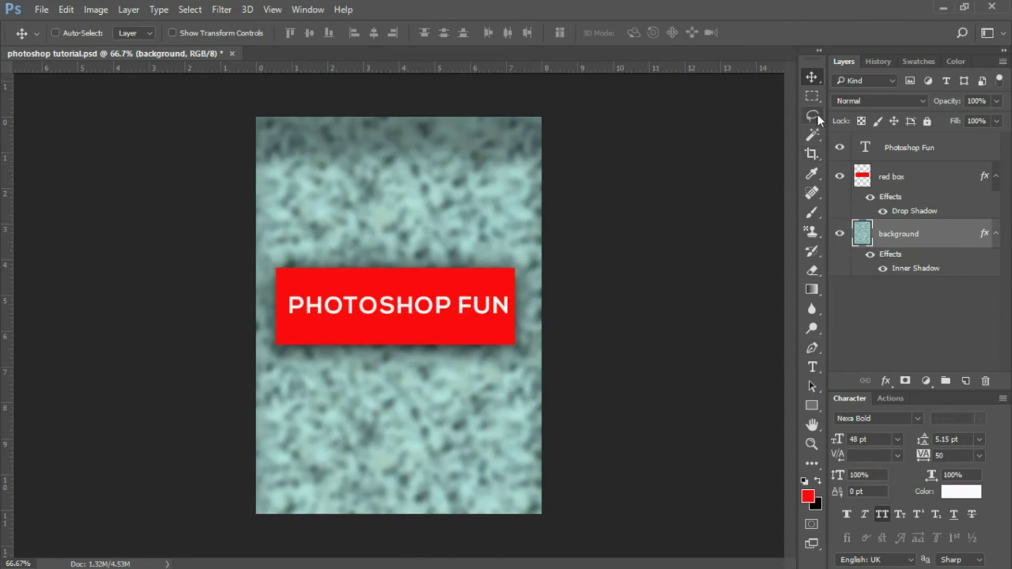
Step: Crop the canvas to a full-width horizontal band around the red box, trimming the excess background above and below it
left_click(814, 154)
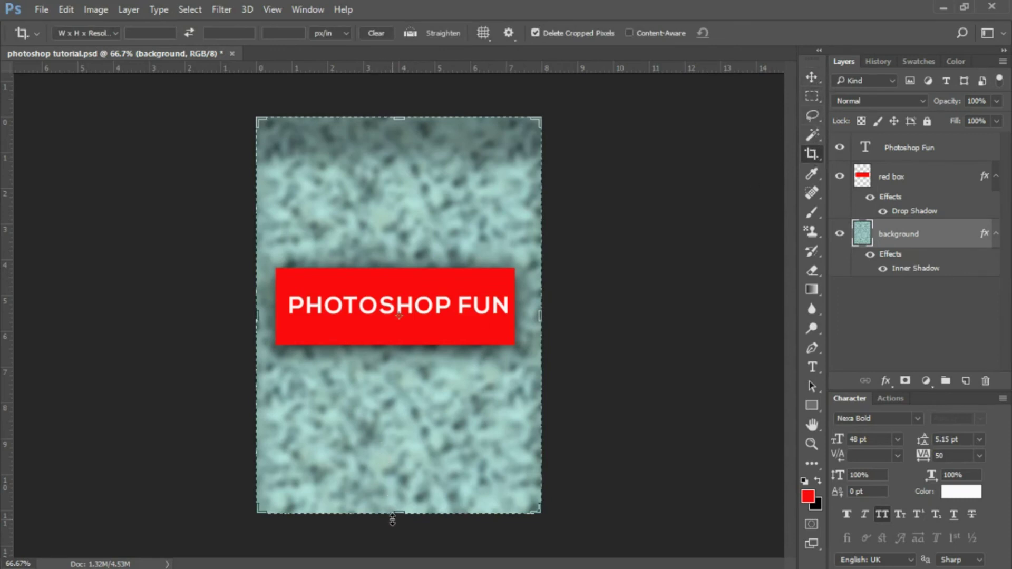
left_click_drag(402, 513, 410, 455)
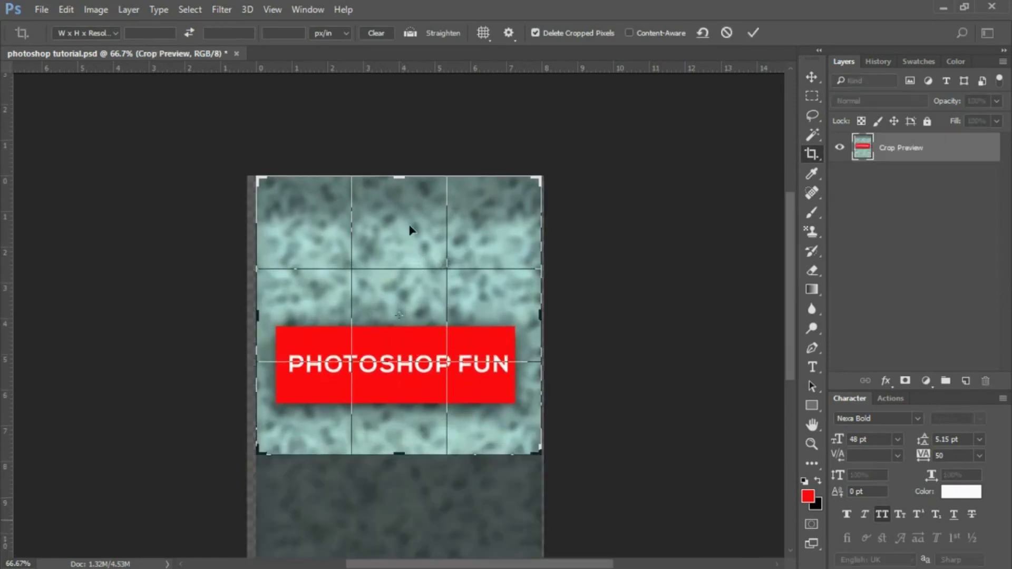
left_click_drag(396, 174, 390, 233)
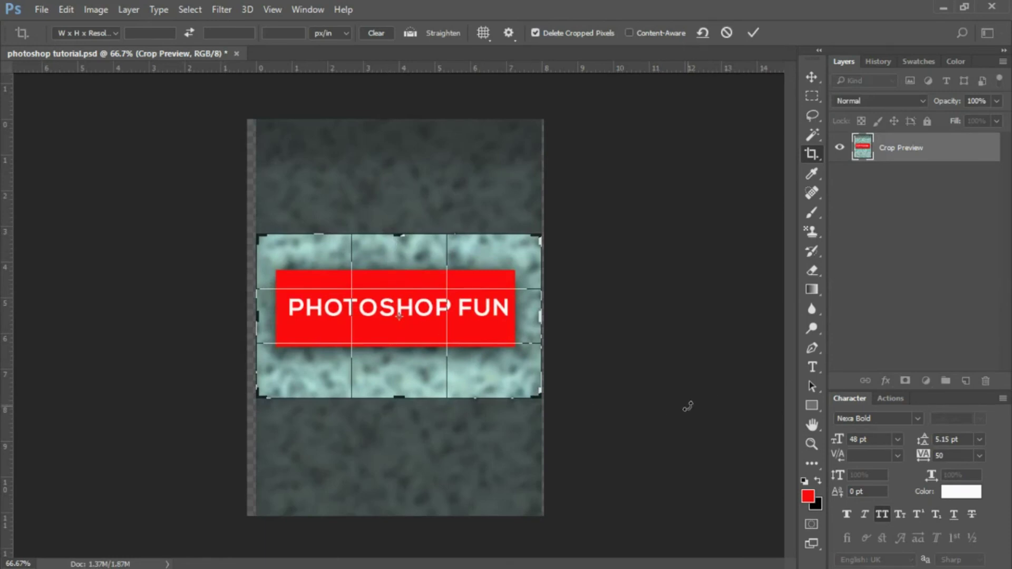
key("Return")
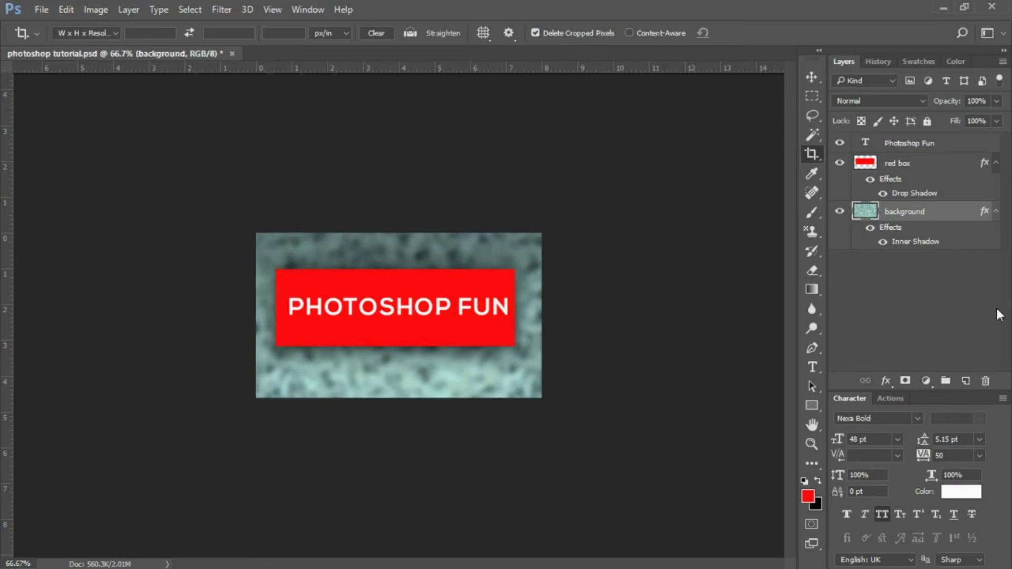
Step: Set the background's inner shadow to a distance of 7 px and a size of 43 px
double_click(908, 243)
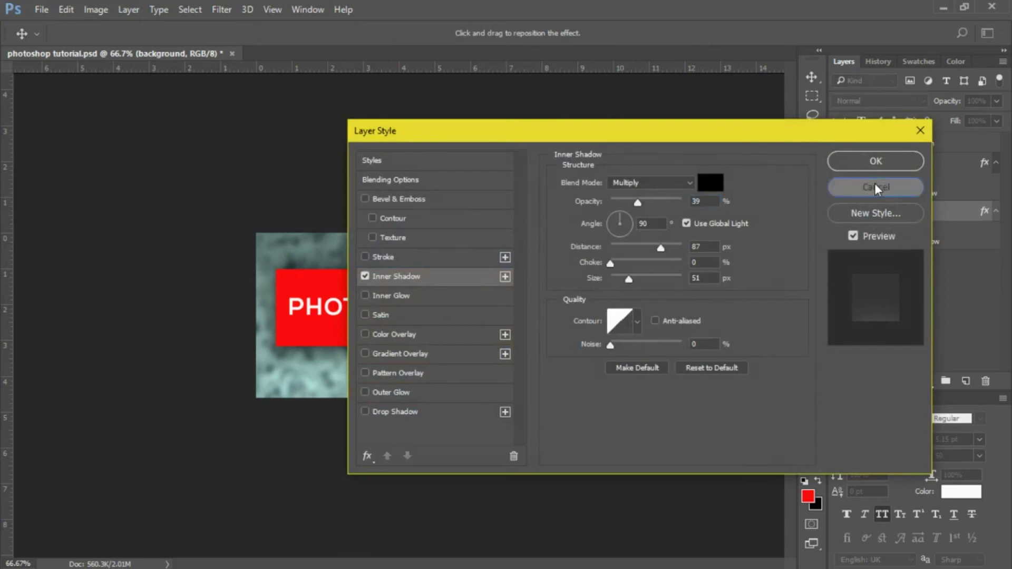
left_click(875, 184)
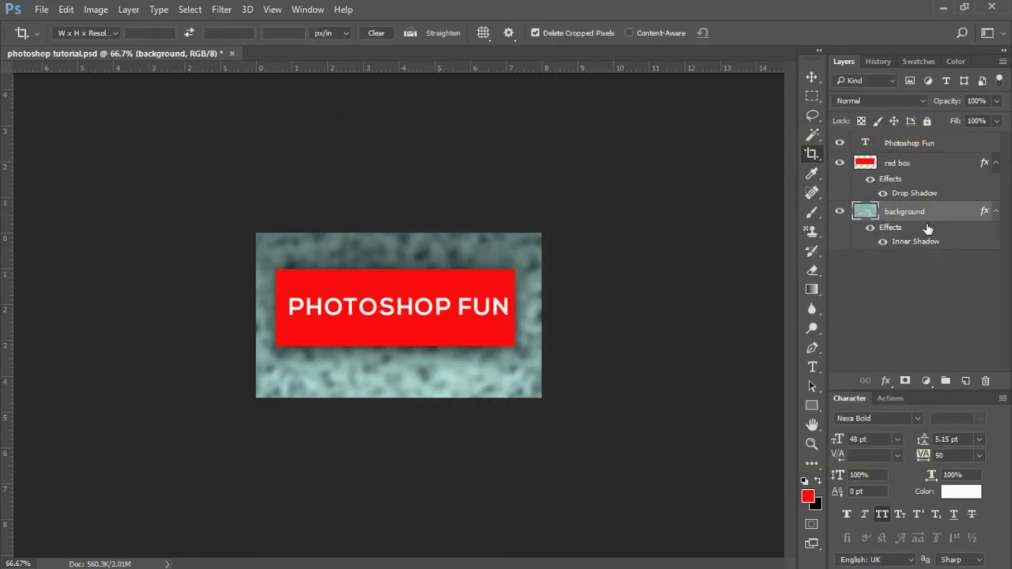
double_click(917, 242)
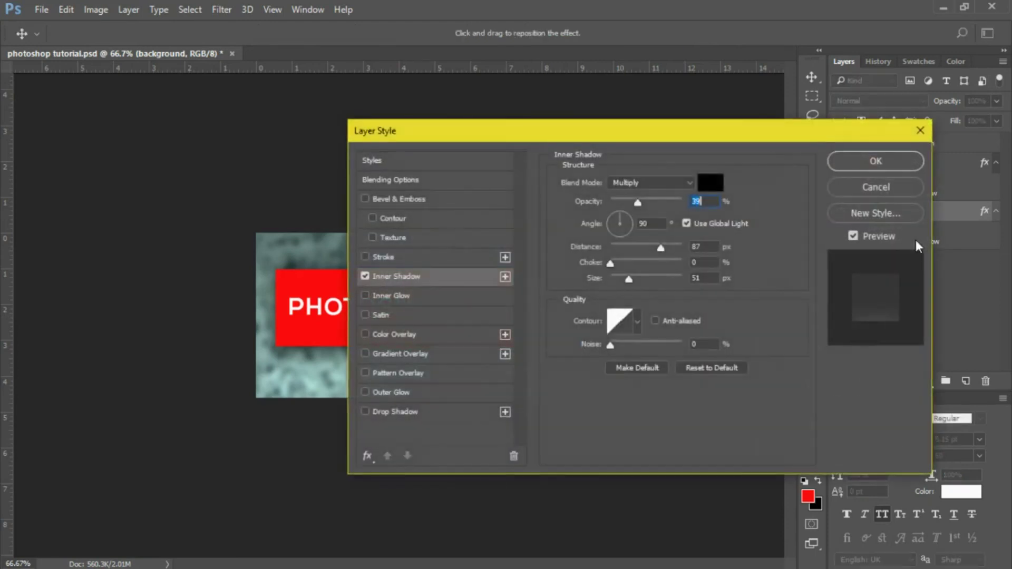
left_click_drag(607, 133, 845, 75)
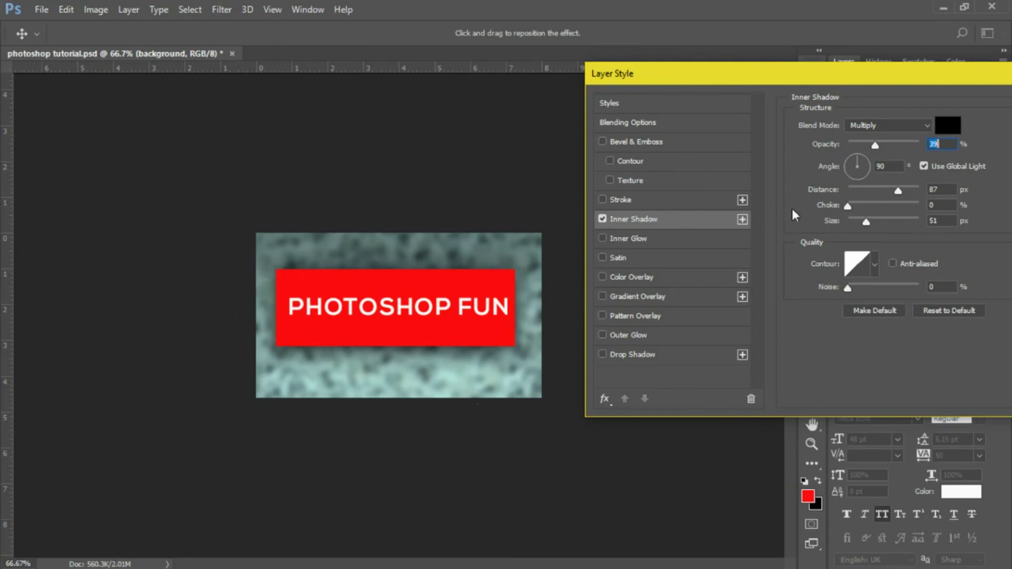
left_click_drag(898, 191, 874, 194)
left_click_drag(859, 198, 844, 199)
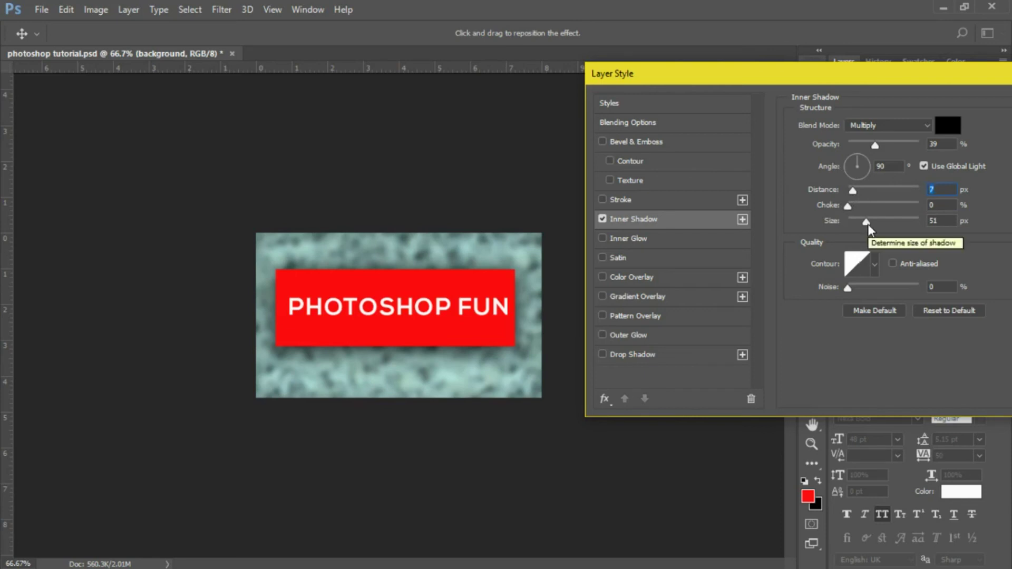
mouse_move(866, 222)
left_mouse_down()
mouse_move(856, 224)
mouse_move(865, 223)
left_mouse_up()
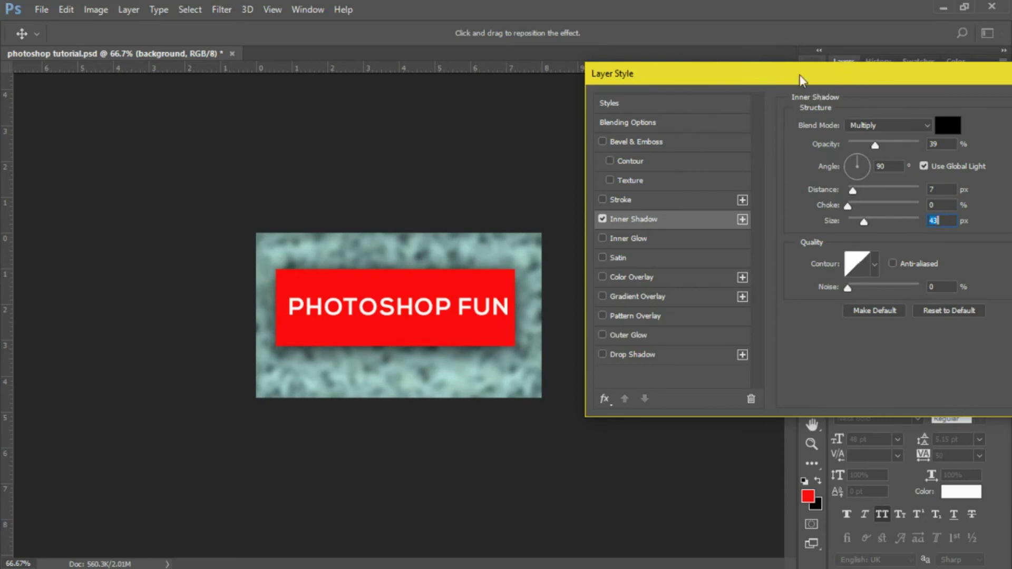
left_click_drag(799, 74, 674, 99)
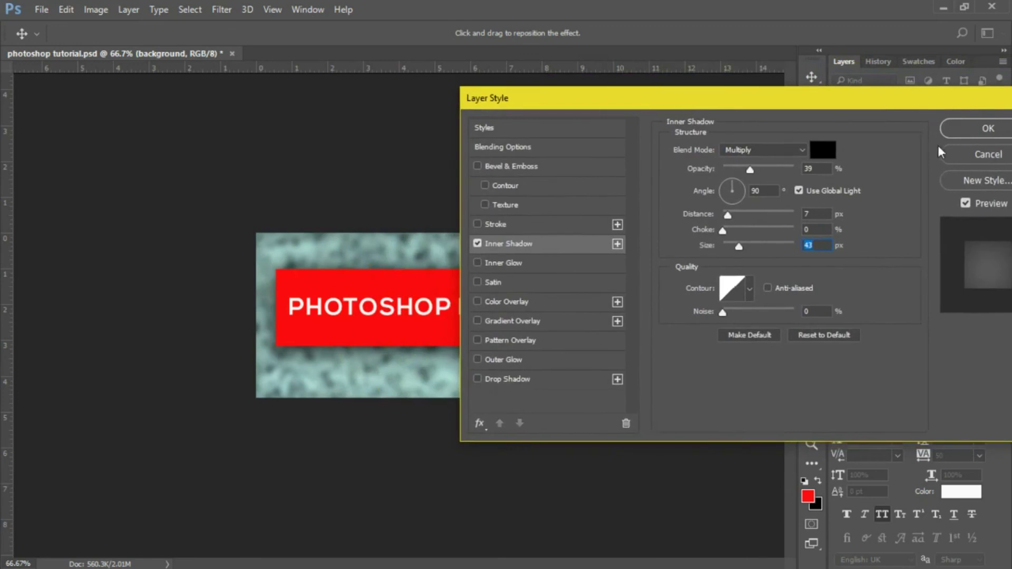
left_click(964, 126)
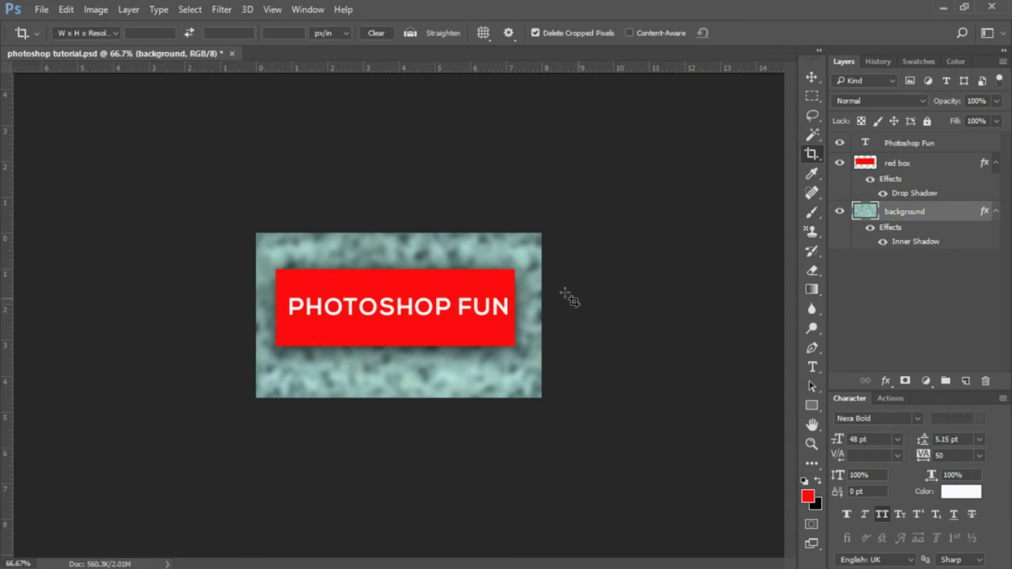
Step: Add a Bevel & Emboss effect to the red box layer with 521% depth, 10 px size and 10 px soften
left_click(904, 167)
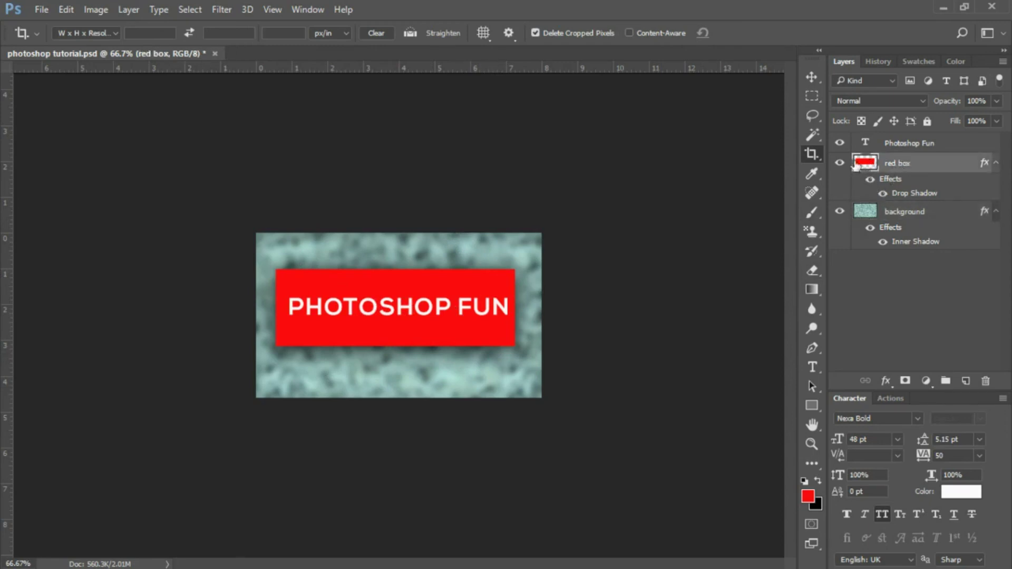
left_click(885, 385)
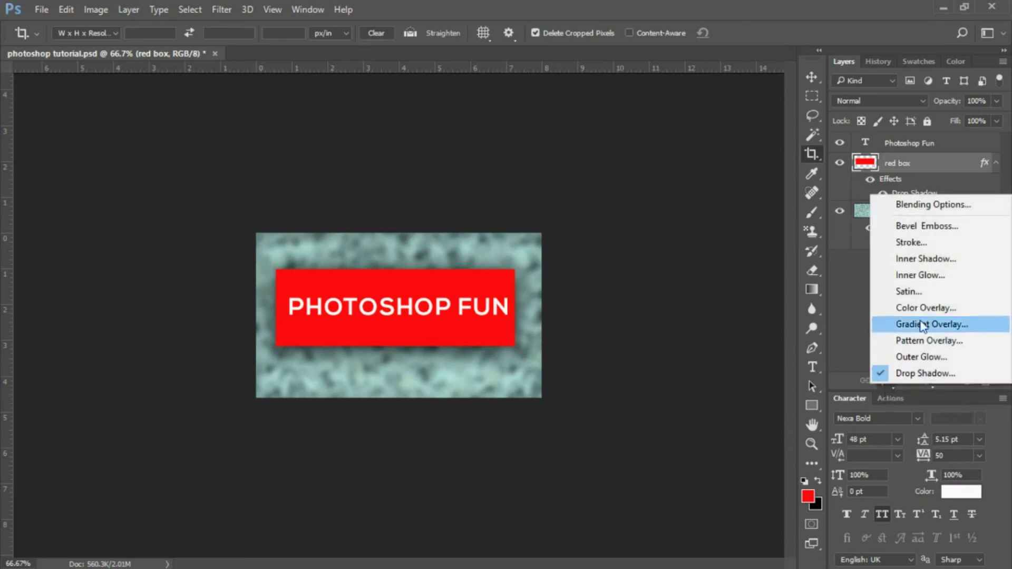
left_click(933, 227)
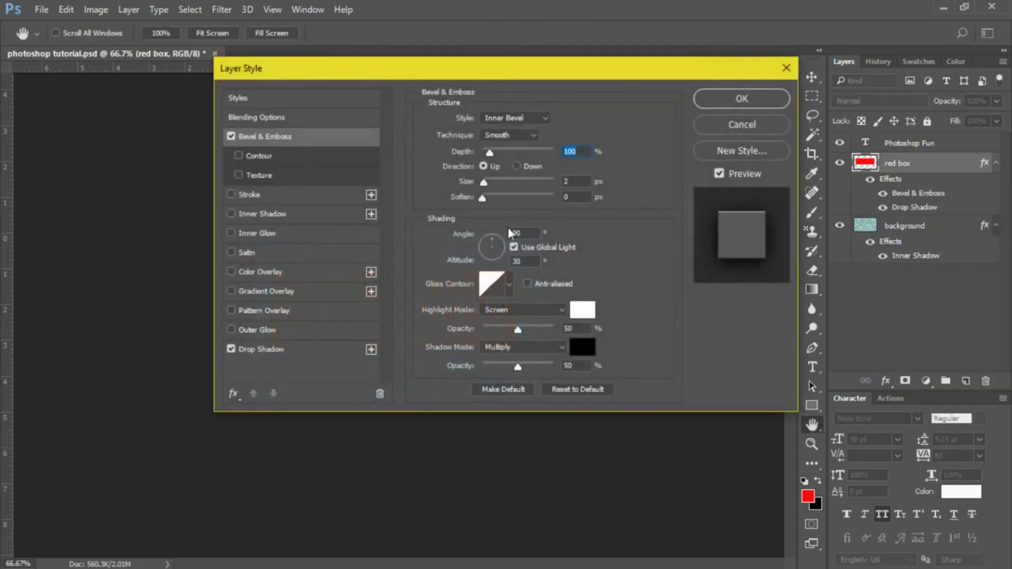
left_click_drag(447, 75, 773, 131)
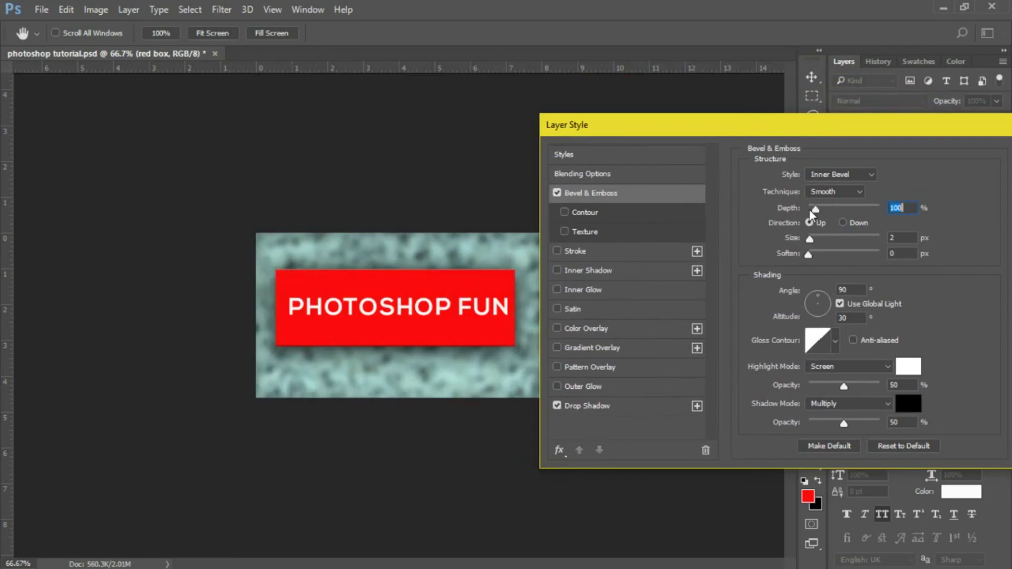
left_click_drag(815, 210, 845, 211)
mouse_move(810, 239)
left_mouse_down()
mouse_move(842, 239)
mouse_move(816, 241)
left_mouse_up()
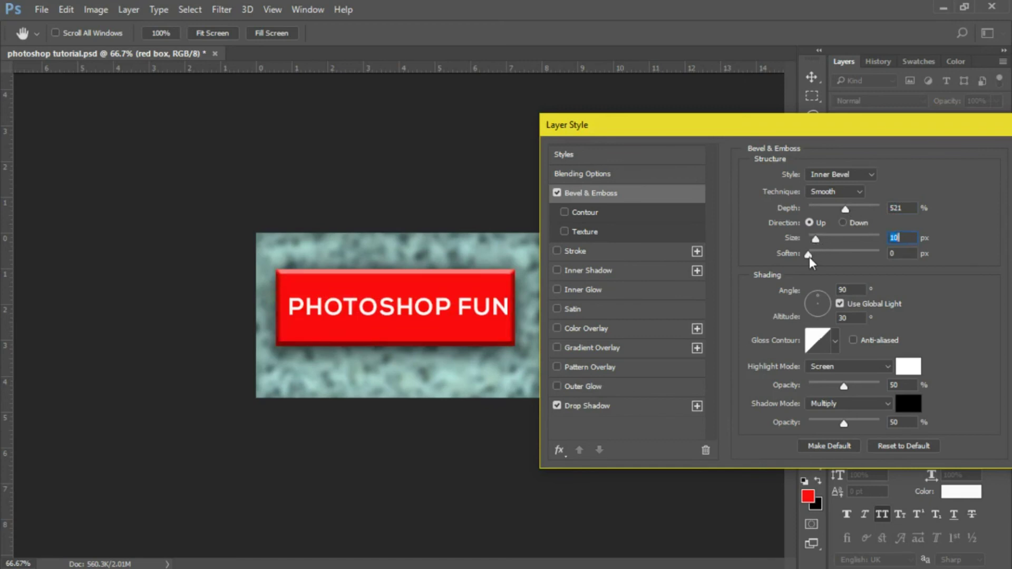
left_click(813, 265)
left_click_drag(811, 259, 852, 260)
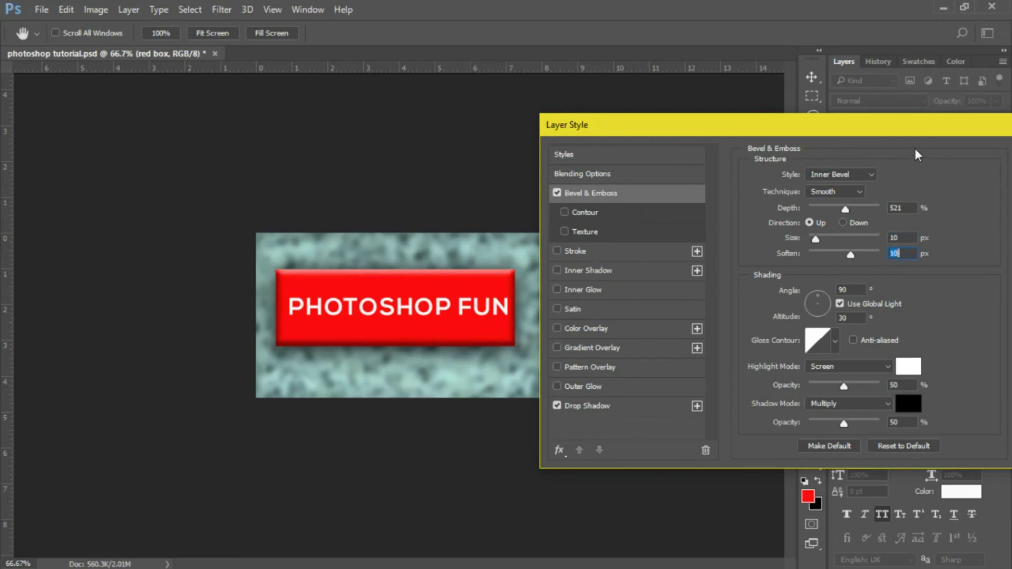
left_click_drag(915, 138, 780, 138)
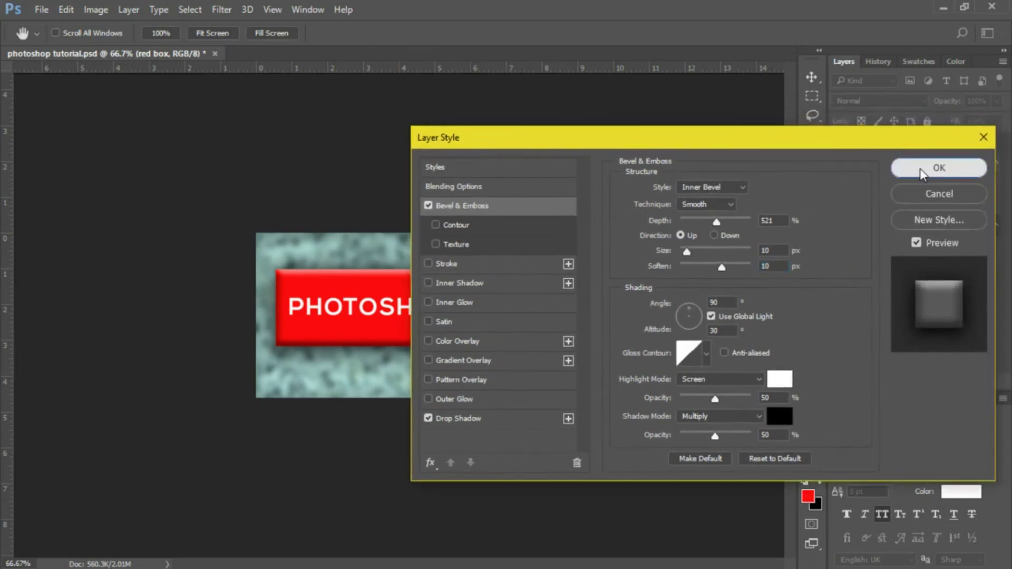
left_click(920, 169)
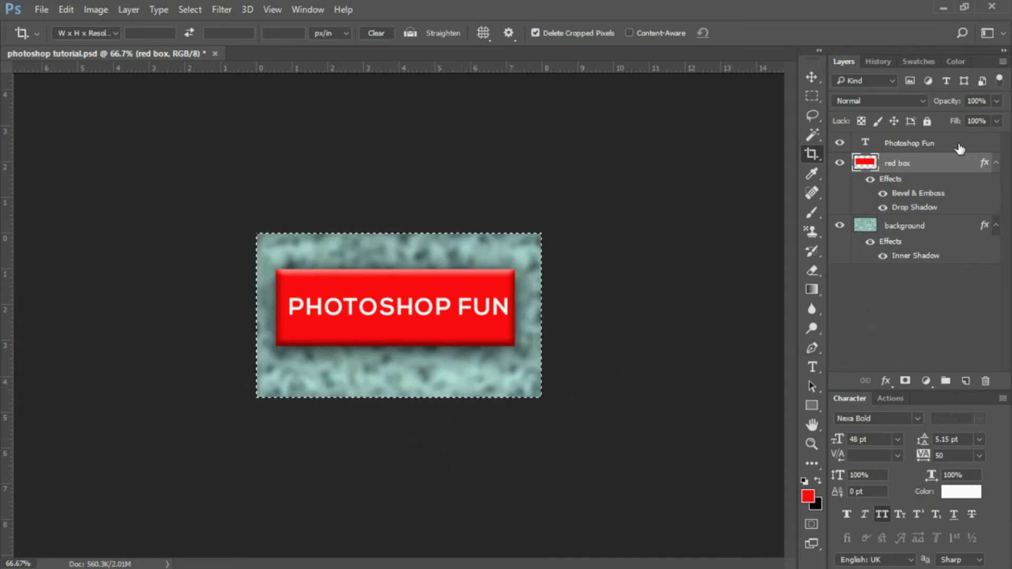
Step: Center the Photoshop Fun text and red box layers horizontally within the full-canvas selection
left_click(925, 148, "shift")
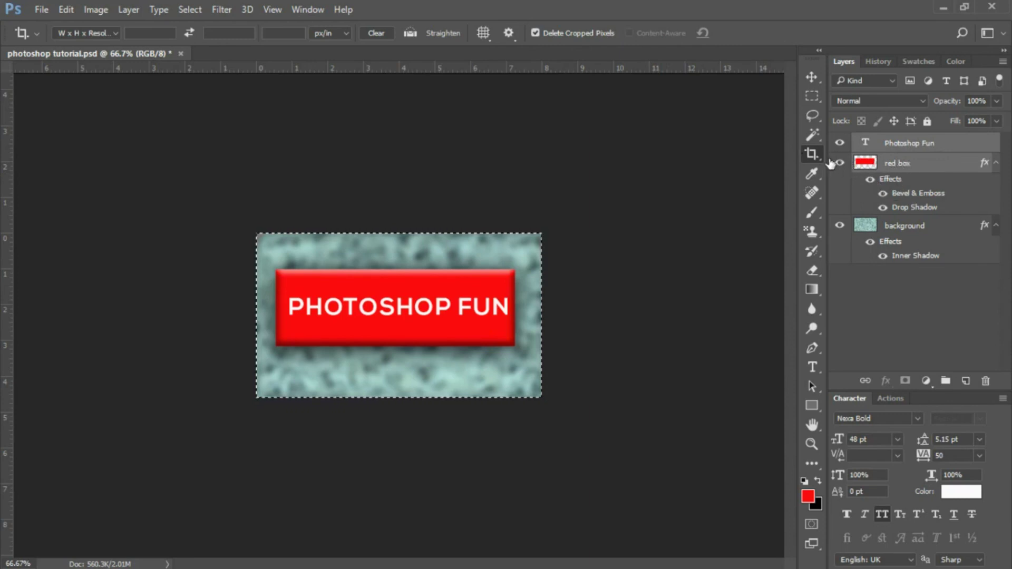
left_click(811, 77)
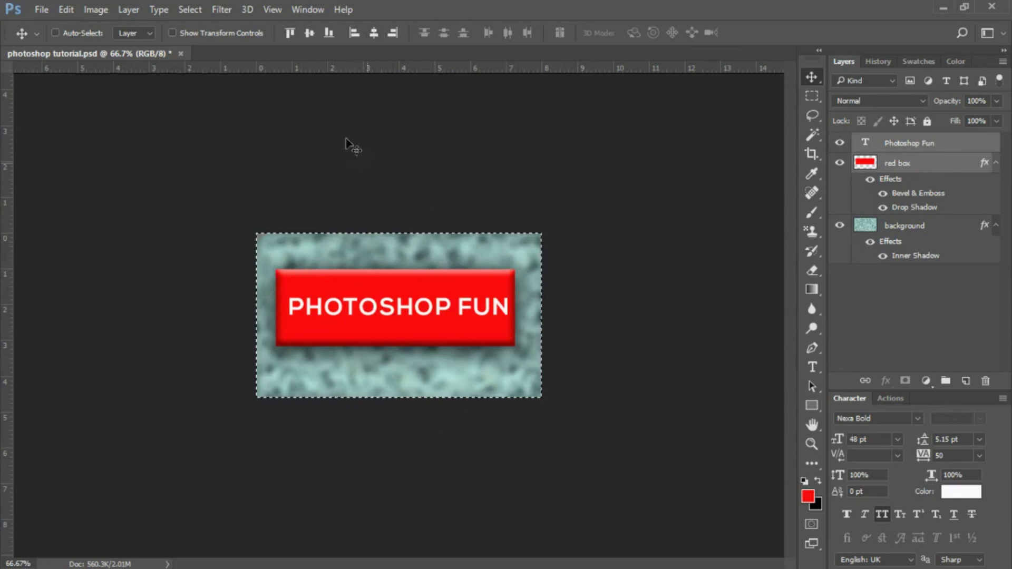
left_click(373, 34)
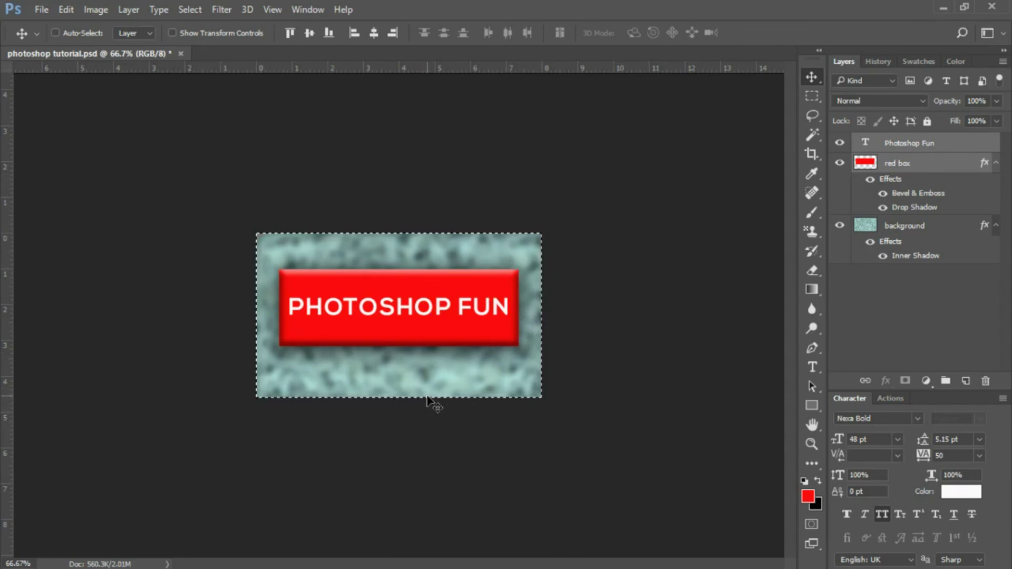
Step: Save the document and clear the canvas selection
key("ctrl+s")
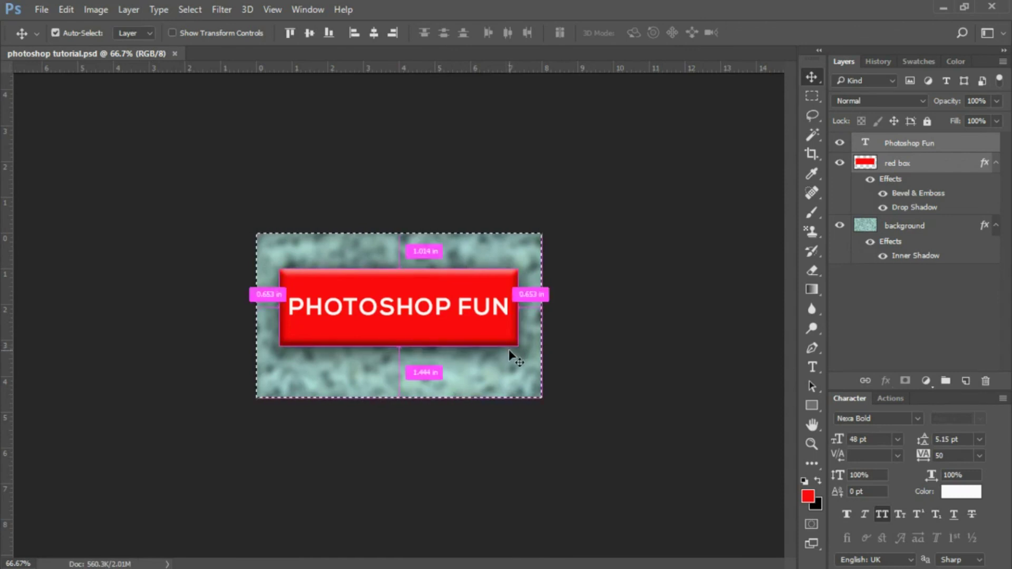
key("ctrl+d")
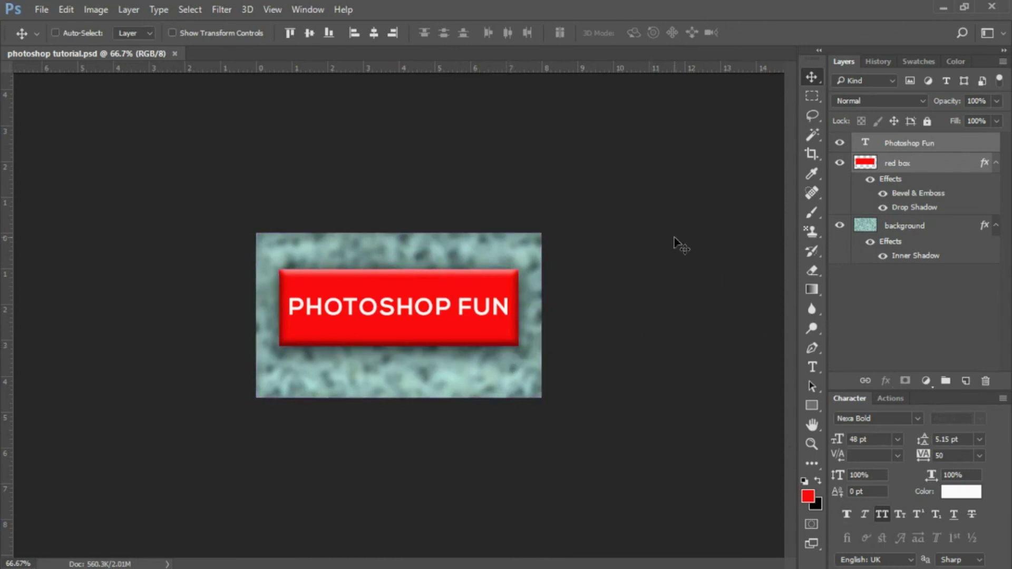